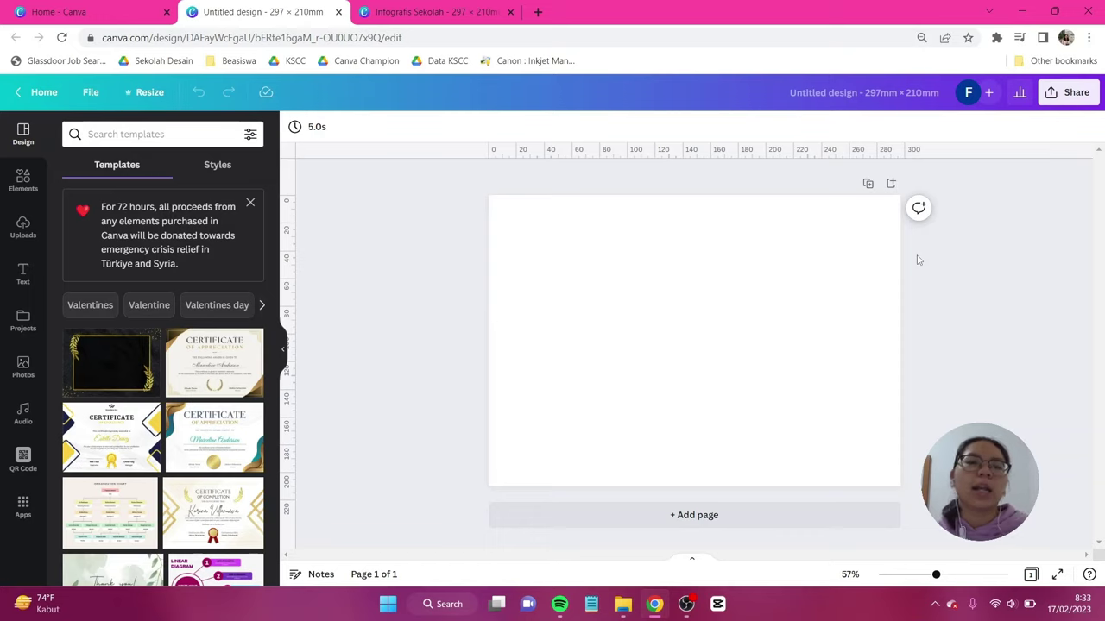
Set the blank page's background colour to #FFFFDE.
{"action": "left_click", "coordinate": [767, 221]}
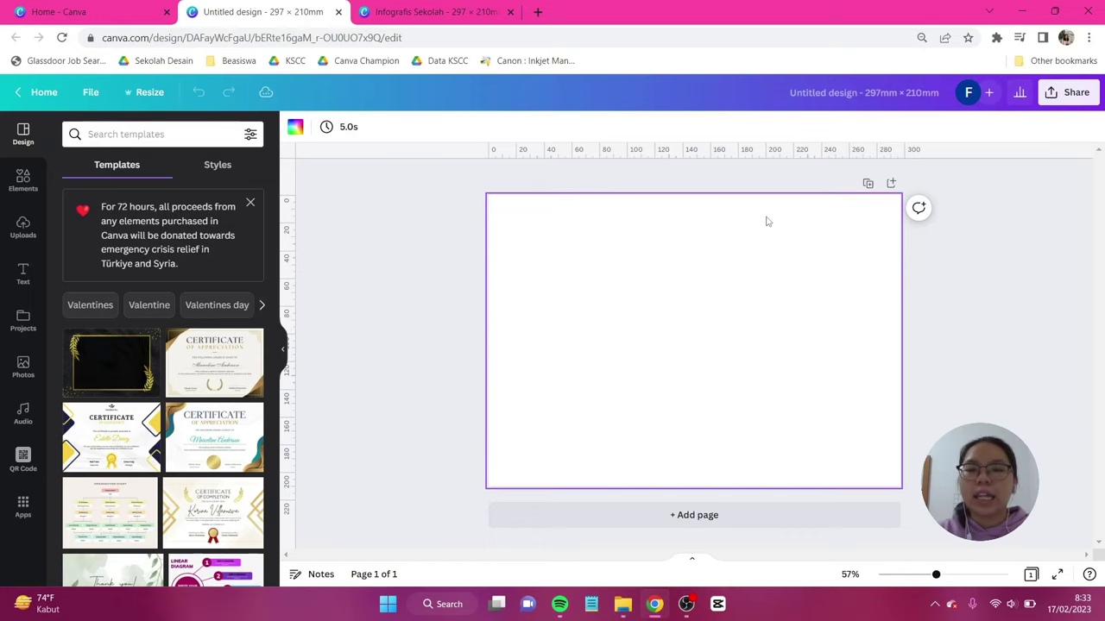
{"action": "left_click", "coordinate": [296, 128]}
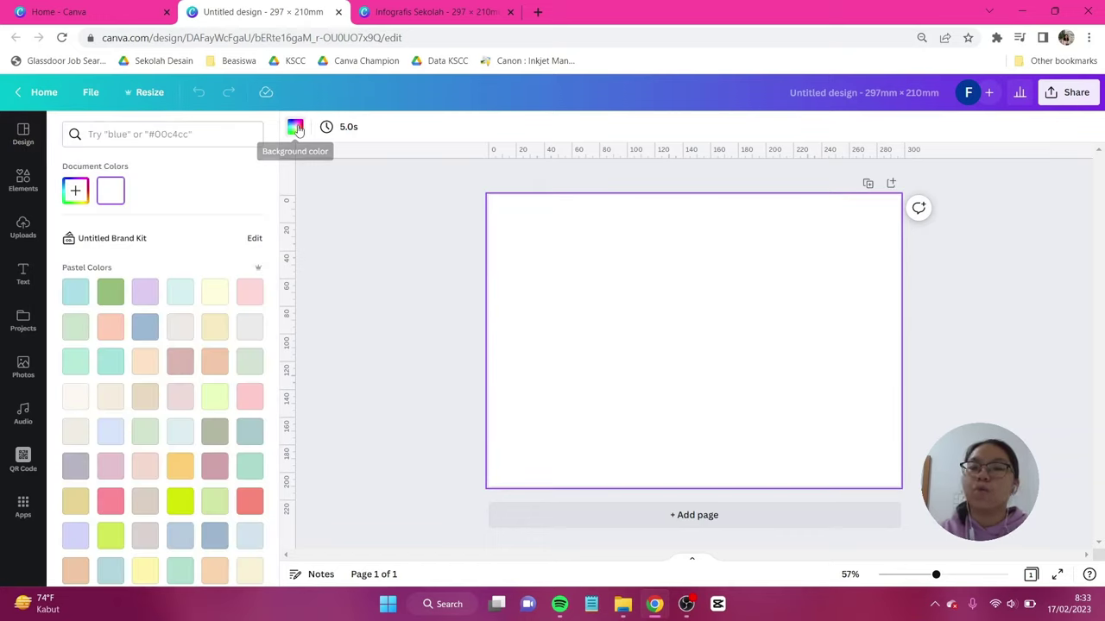
{"action": "left_click", "coordinate": [75, 190]}
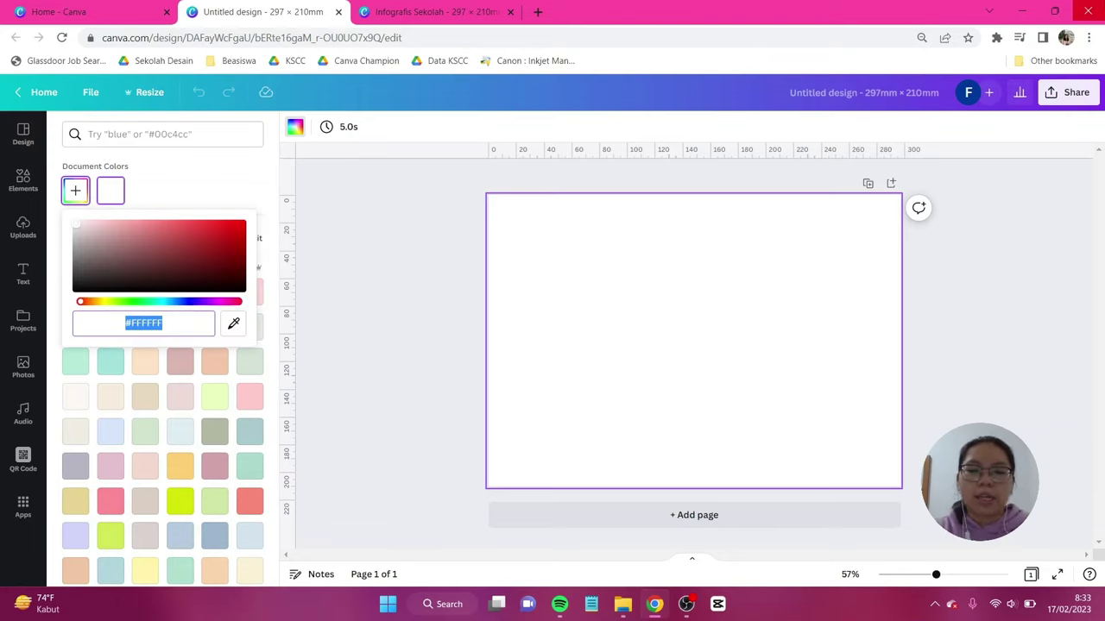
{"action": "type", "text": "#FFFFDE"}
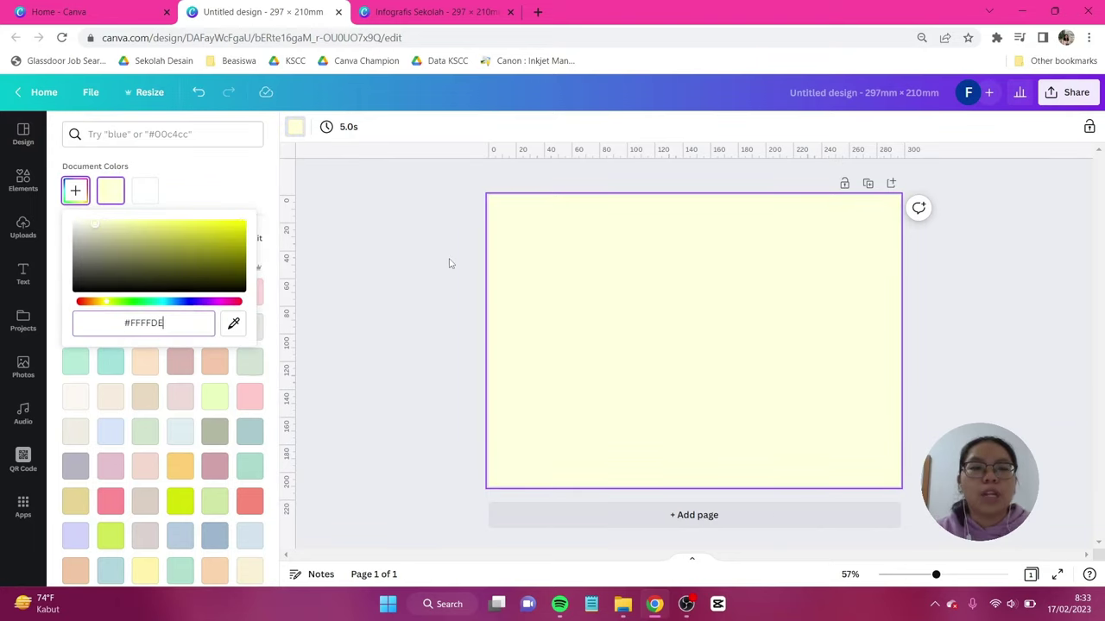
{"action": "left_click", "coordinate": [449, 262]}
Add a square shape to the page and fill it with the colour #88532D.
{"action": "left_click", "coordinate": [23, 180]}
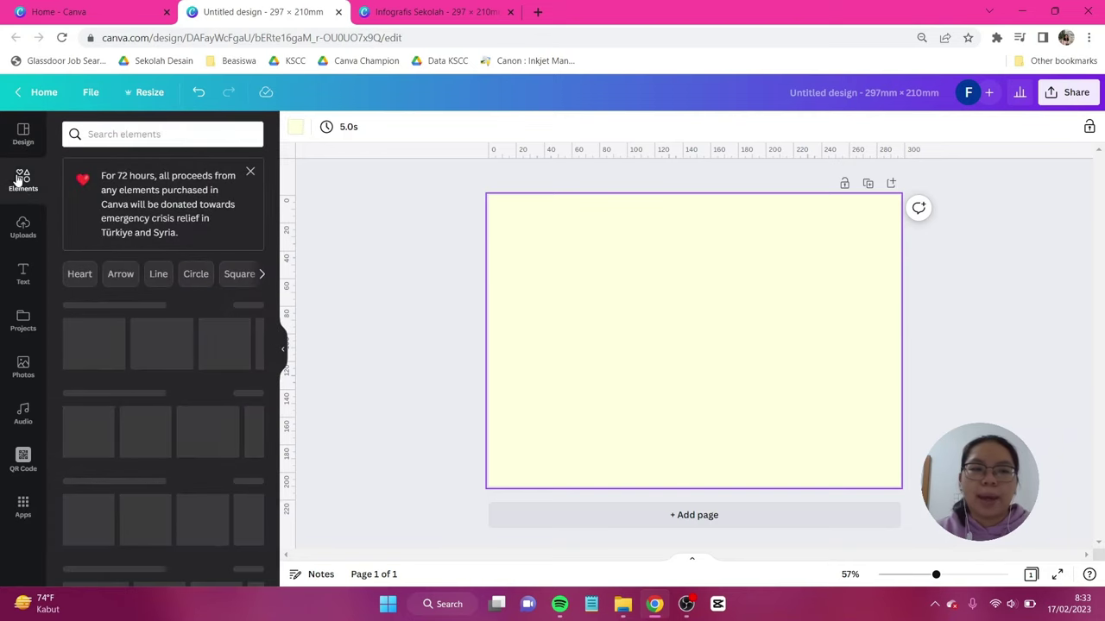
{"action": "left_click", "coordinate": [73, 375]}
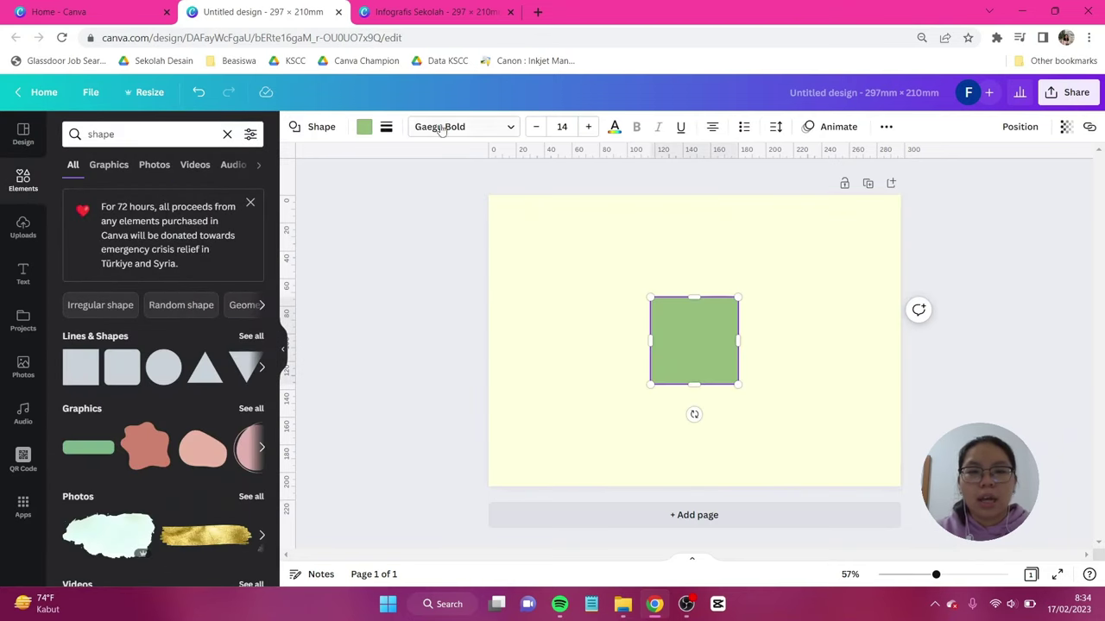
{"action": "left_click", "coordinate": [363, 126]}
{"action": "left_click", "coordinate": [75, 190]}
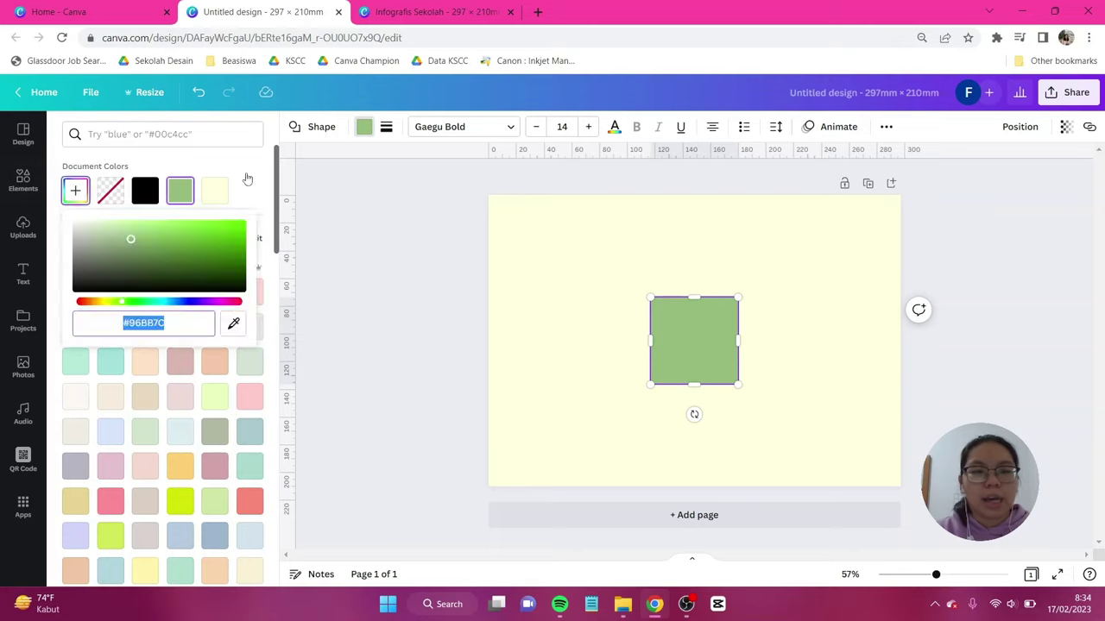
{"action": "type", "text": "#8"}
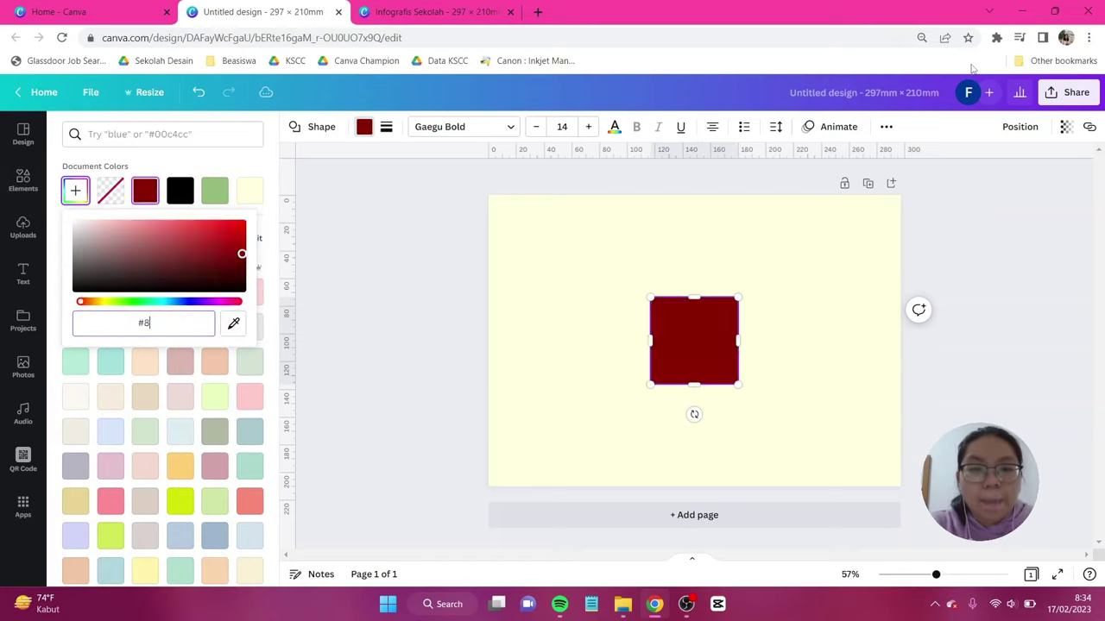
{"action": "type", "text": "8532D"}
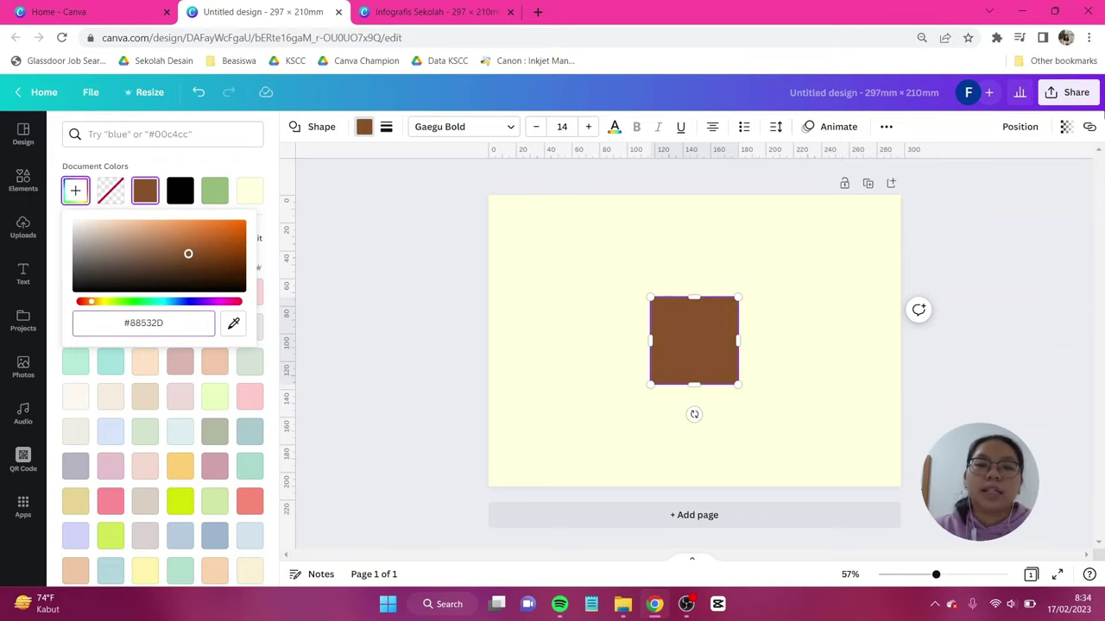
Move the brown shape to the page's lower edge and stretch it into a ground strip spanning the full page width.
{"action": "left_click_drag", "start_coordinate": [704, 316], "coordinate": [531, 467]}
{"action": "left_click_drag", "start_coordinate": [651, 481], "coordinate": [901, 481]}
{"action": "left_click", "coordinate": [955, 301]}
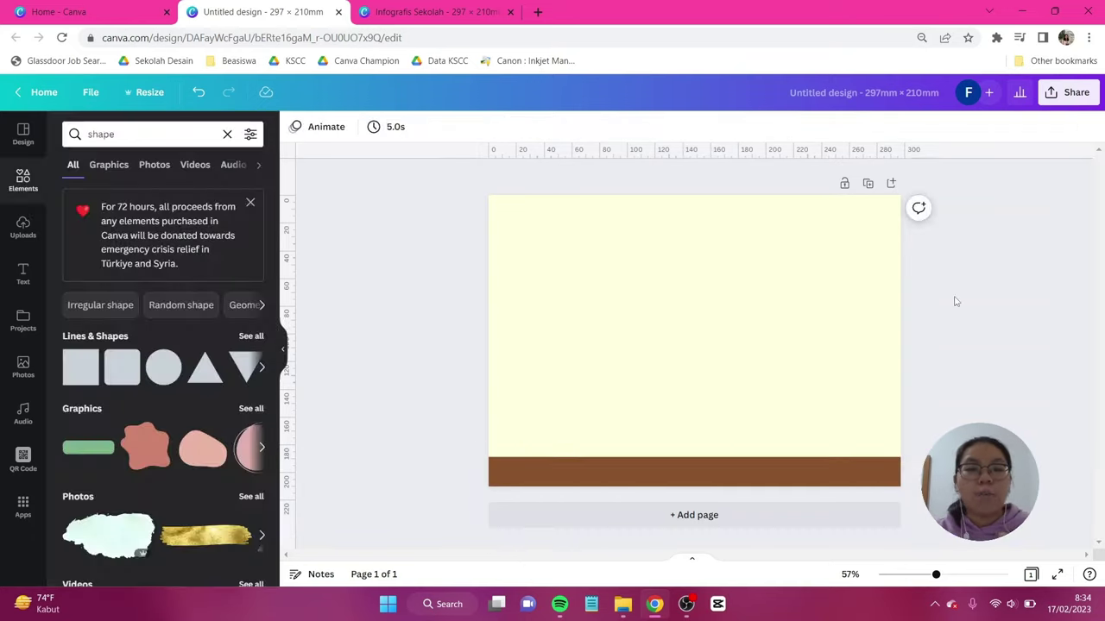
Search the graphics for "bushes grass" and add the wide three-tone green bush to the page.
{"action": "left_click", "coordinate": [23, 177]}
{"action": "left_click", "coordinate": [140, 134]}
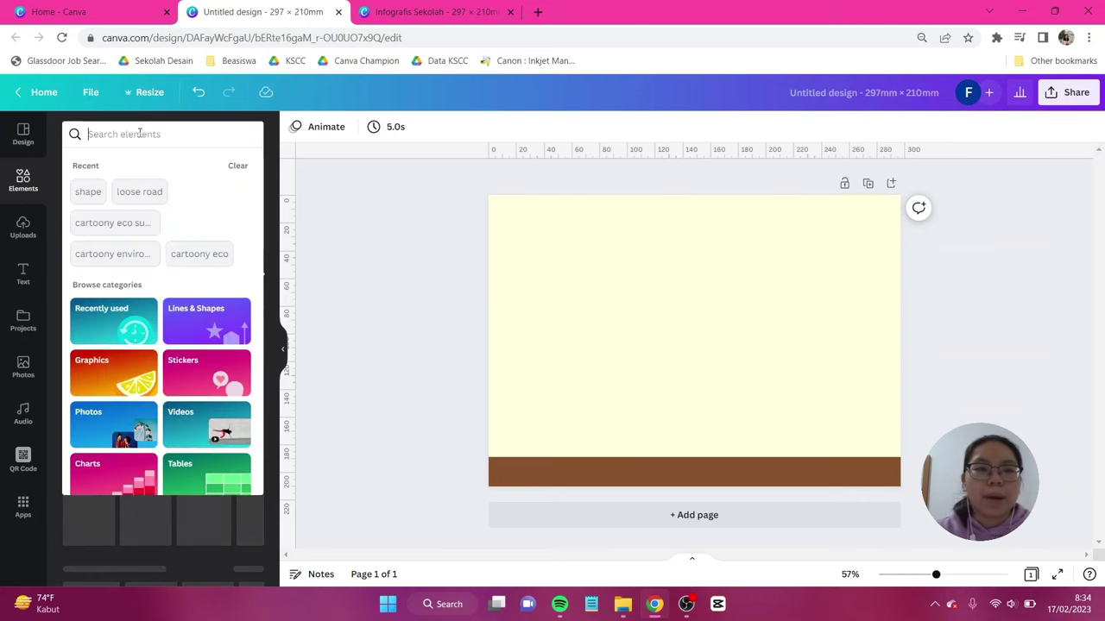
{"action": "type", "text": "bushes"}
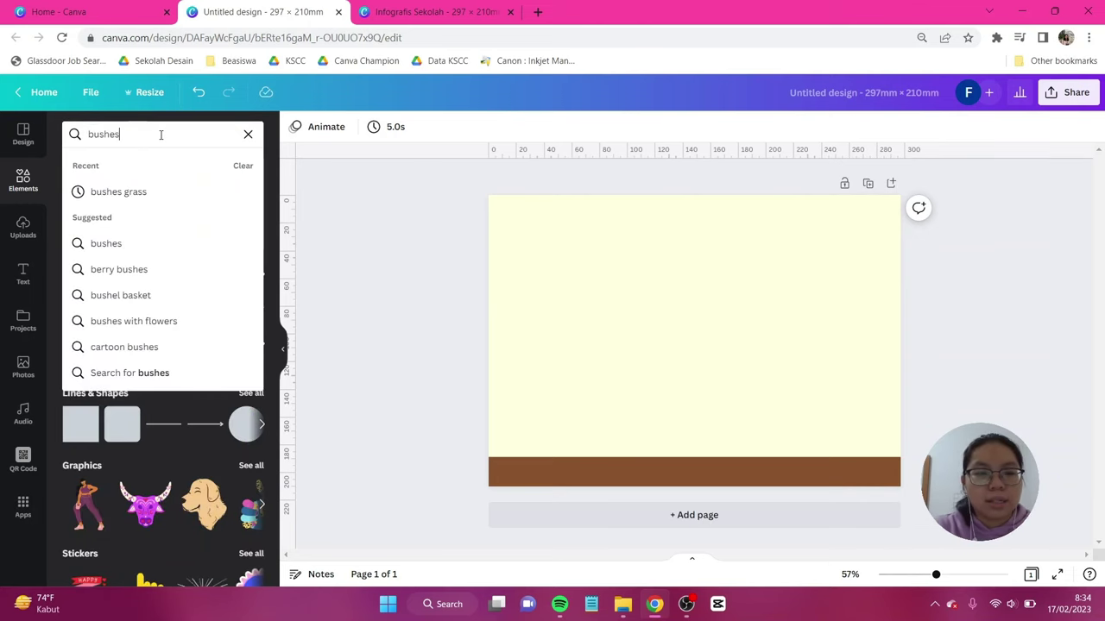
{"action": "type", "text": " grass"}
{"action": "key", "text": "Return"}
{"action": "left_click", "coordinate": [117, 171]}
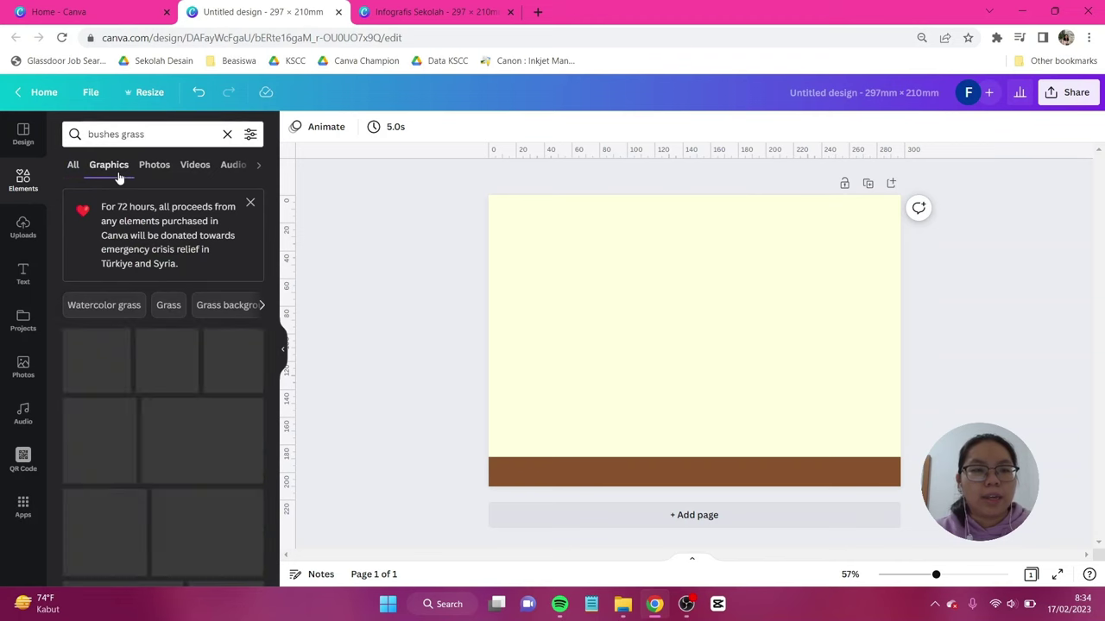
{"action": "left_click", "coordinate": [102, 369]}
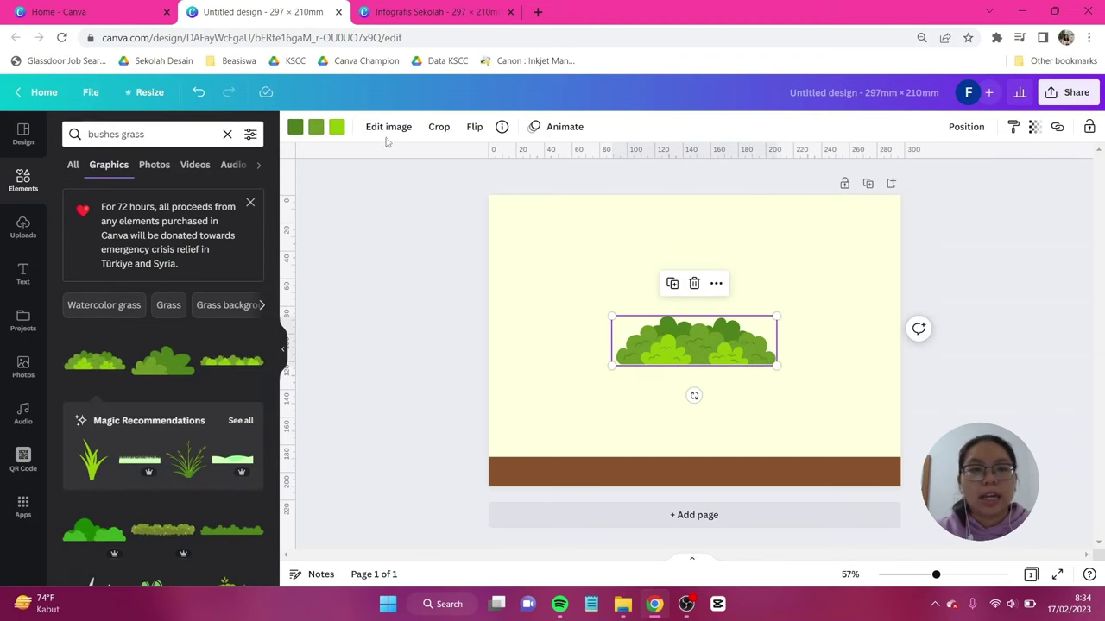
Recolour the bush's darkest green to #20440C and its medium green to #275008.
{"action": "left_click", "coordinate": [296, 129]}
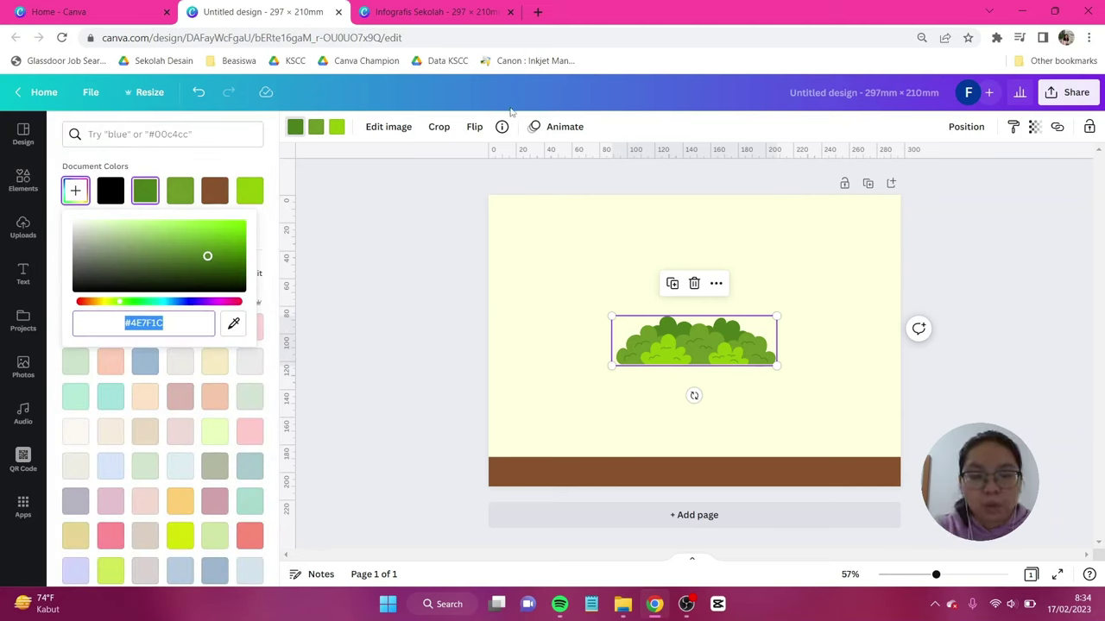
{"action": "type", "text": "#204"}
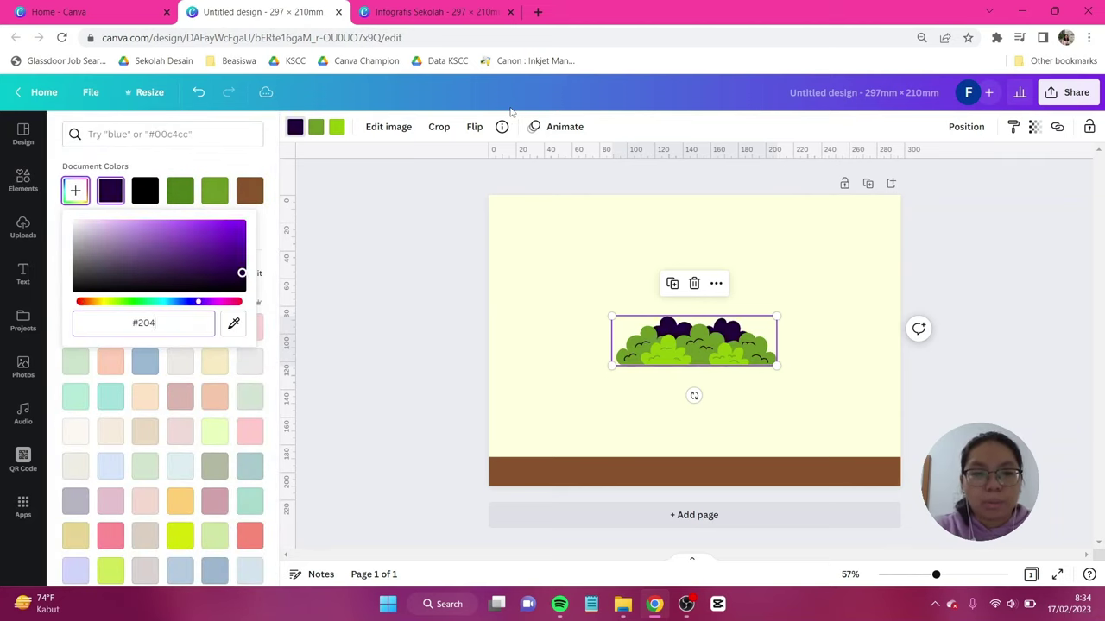
{"action": "type", "text": "40C"}
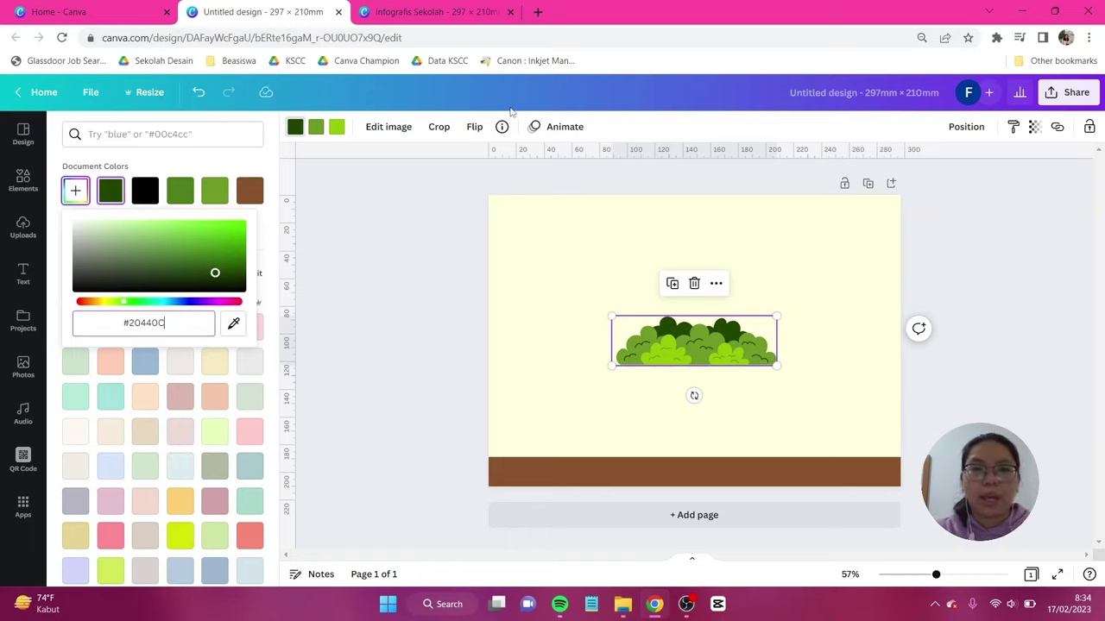
{"action": "left_click", "coordinate": [315, 130]}
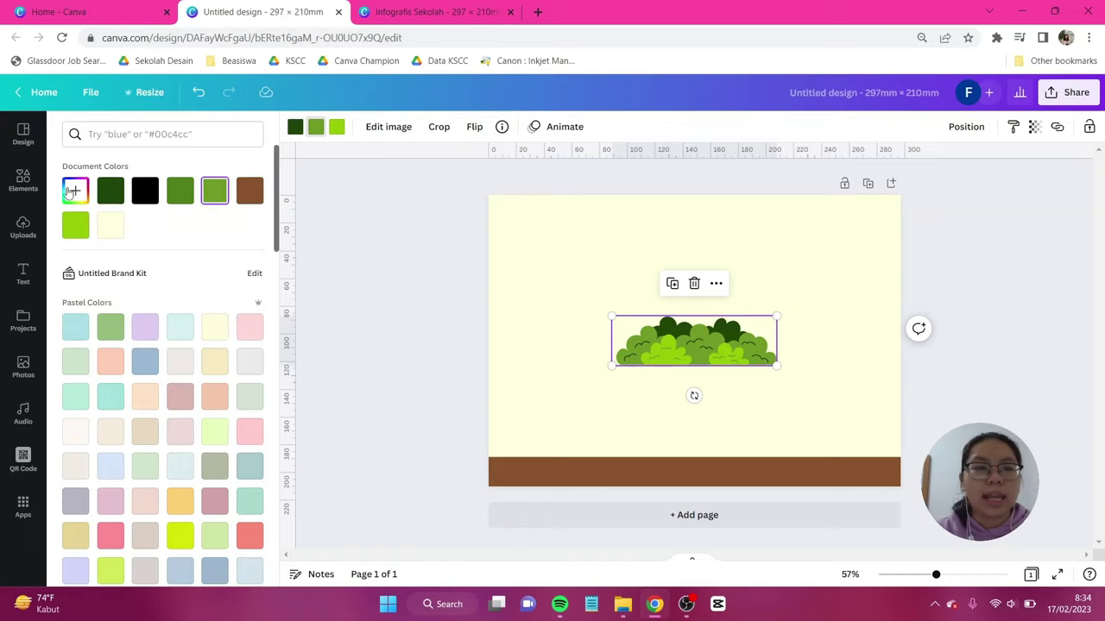
{"action": "left_click", "coordinate": [75, 191]}
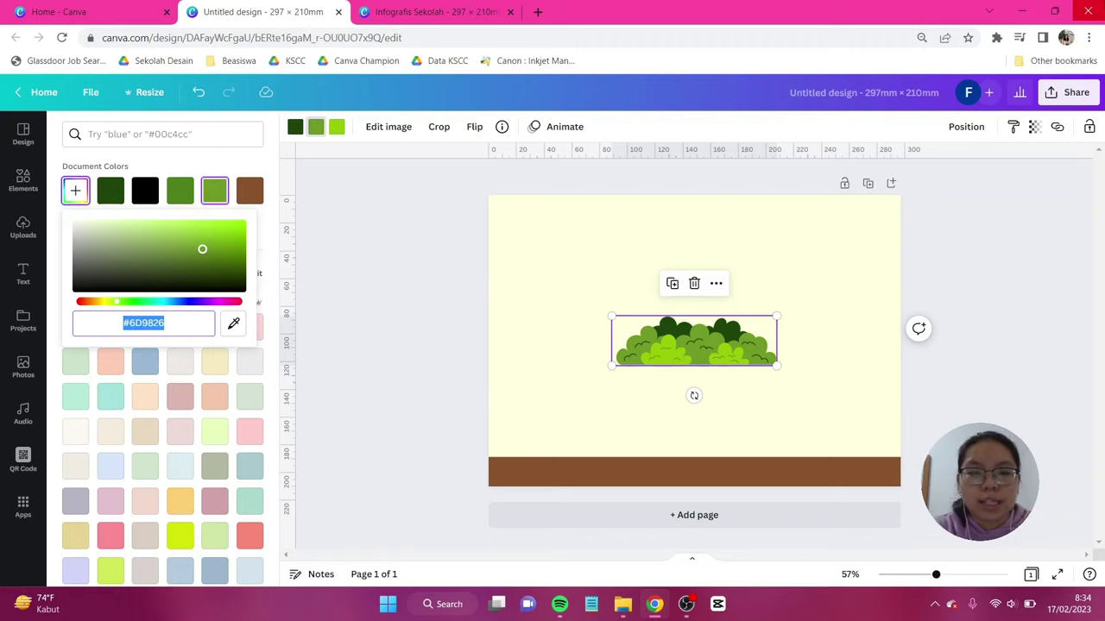
{"action": "type", "text": "#275"}
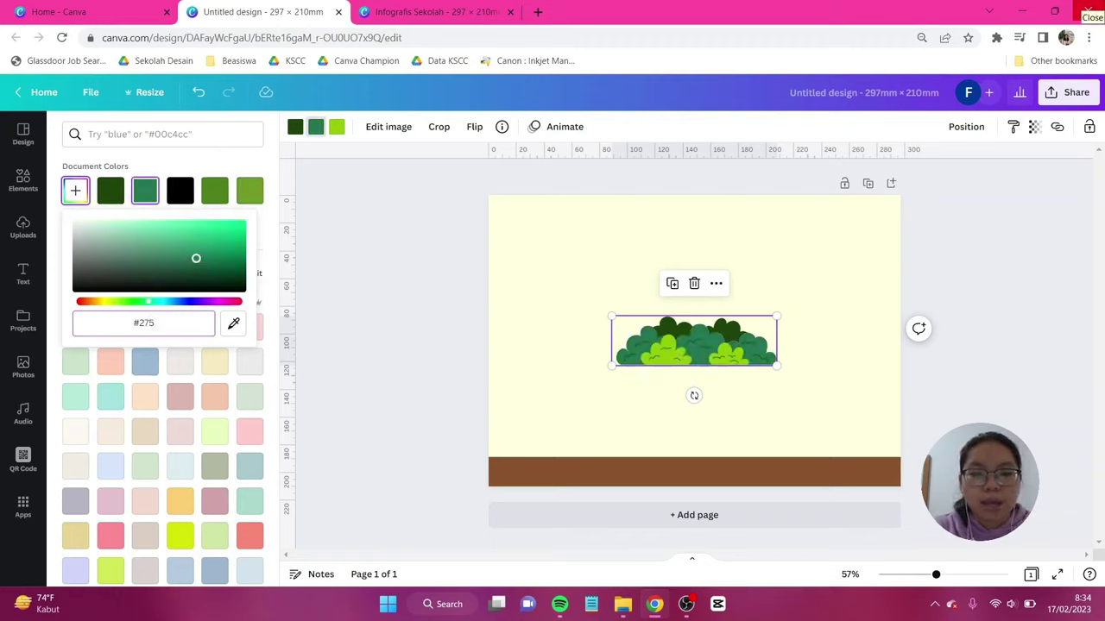
{"action": "type", "text": "008"}
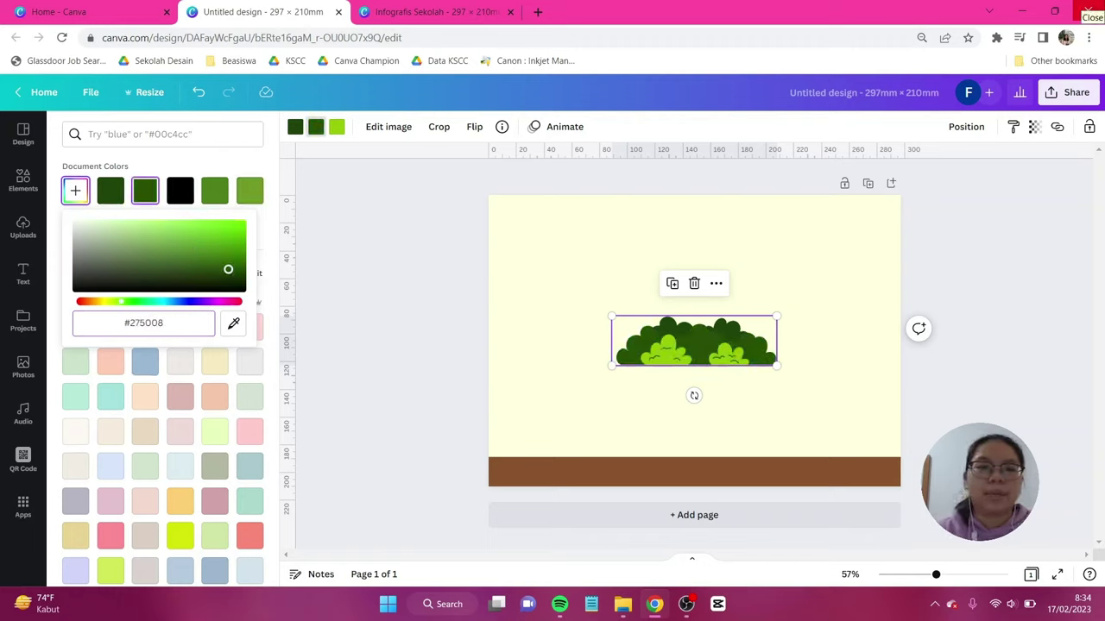
Recolour the bush's light green parts to #4E7B10.
{"action": "left_click", "coordinate": [337, 127]}
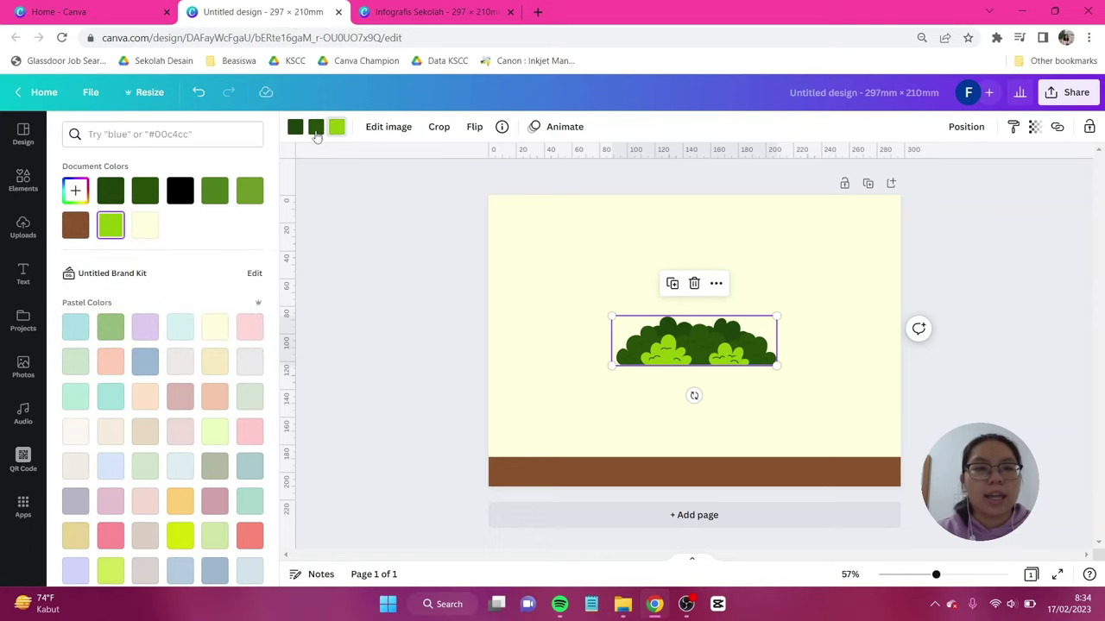
{"action": "left_click", "coordinate": [76, 190]}
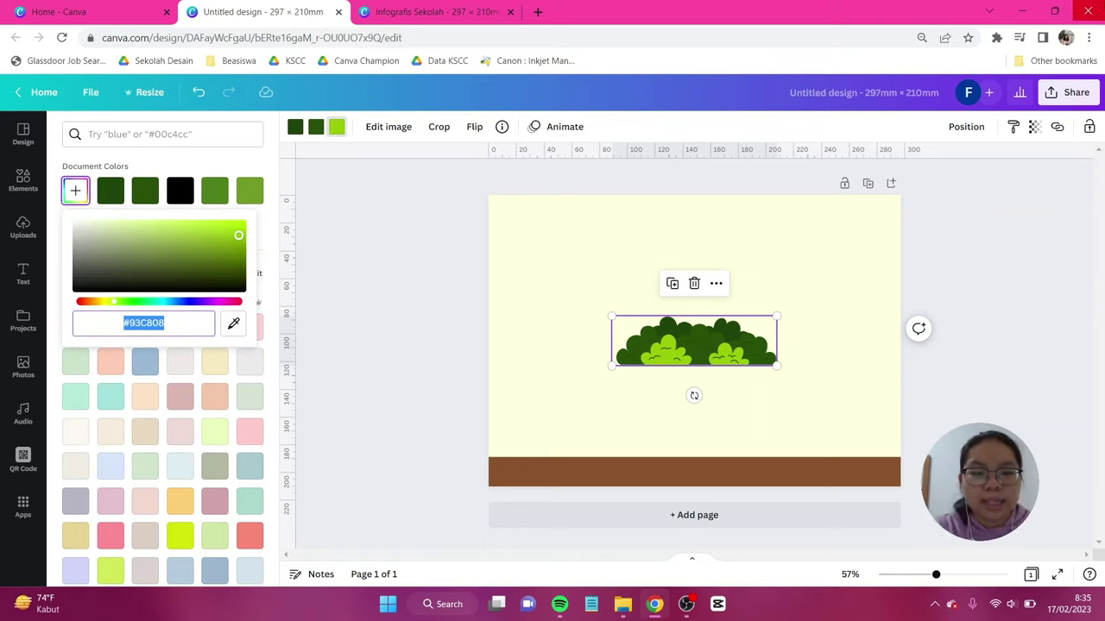
{"action": "type", "text": "#4E"}
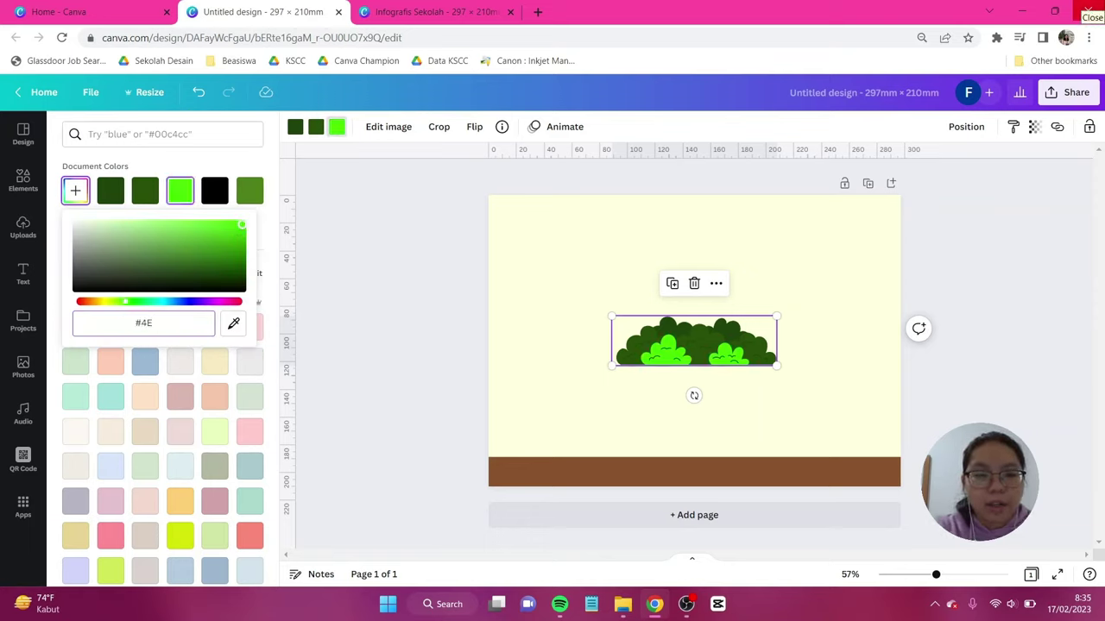
{"action": "type", "text": "7B10"}
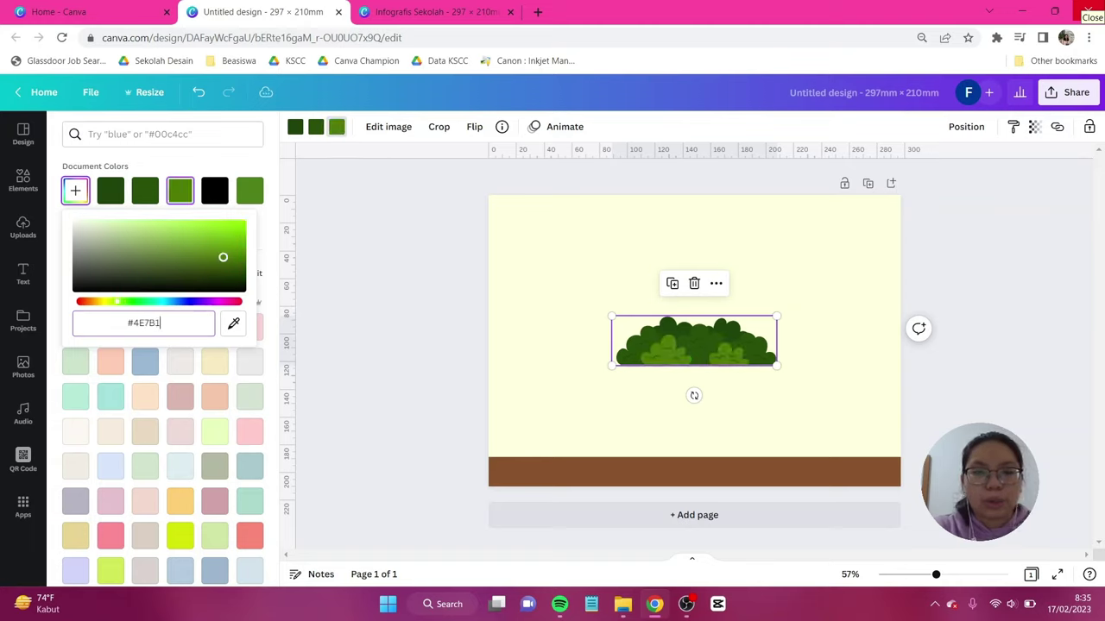
{"action": "left_click", "coordinate": [782, 366]}
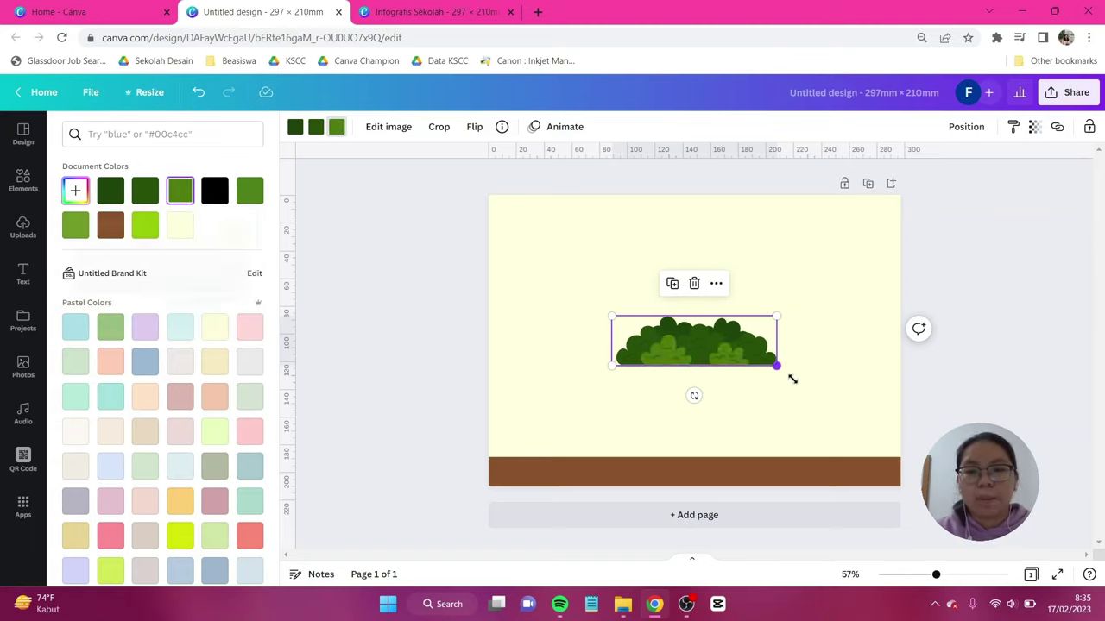
Enlarge the bush and place it over the ground strip in the page's lower-right corner.
{"action": "left_click_drag", "start_coordinate": [778, 366], "coordinate": [866, 393]}
{"action": "left_click_drag", "start_coordinate": [816, 350], "coordinate": [862, 445]}
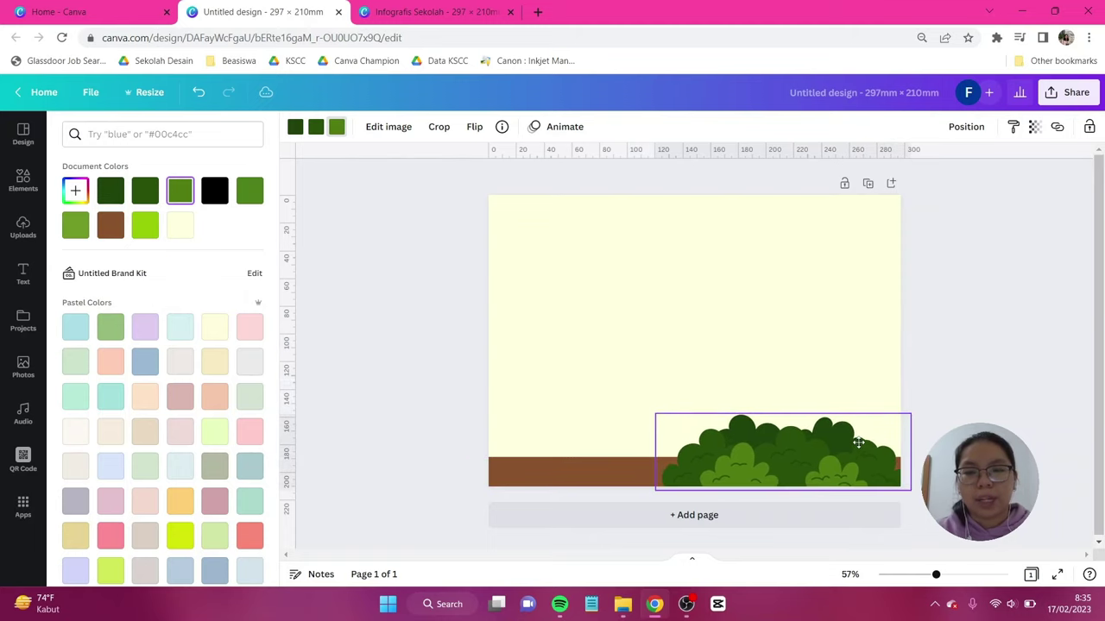
{"action": "key", "text": "Escape"}
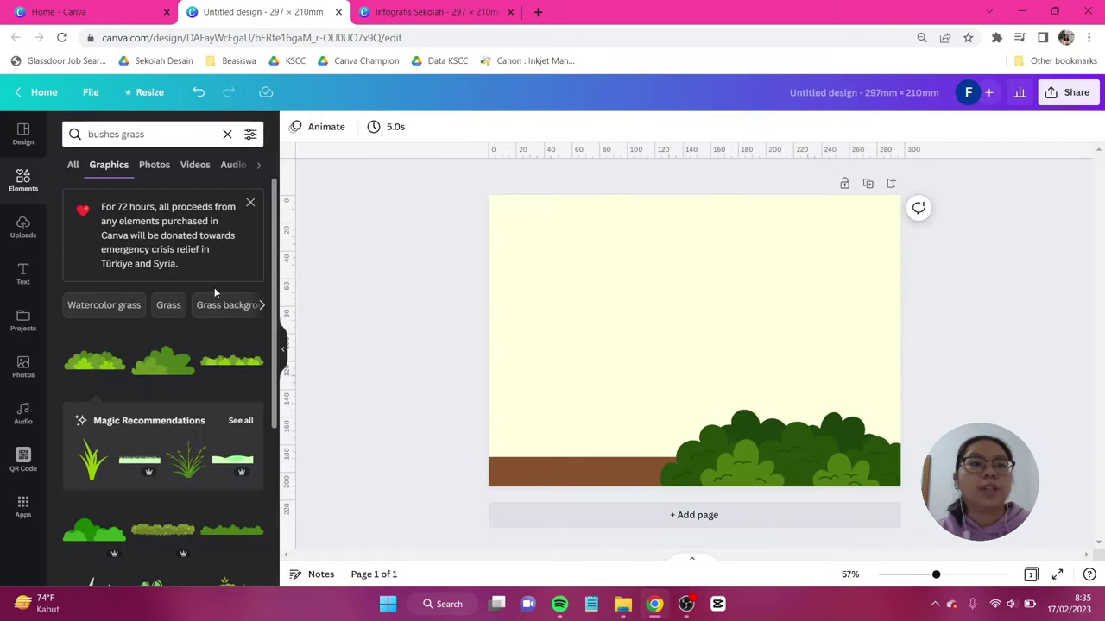
Search the graphics for "tree" and add the flat-canopied tree with a curved, branching brown trunk.
{"action": "left_click", "coordinate": [22, 177]}
{"action": "left_click", "coordinate": [128, 134]}
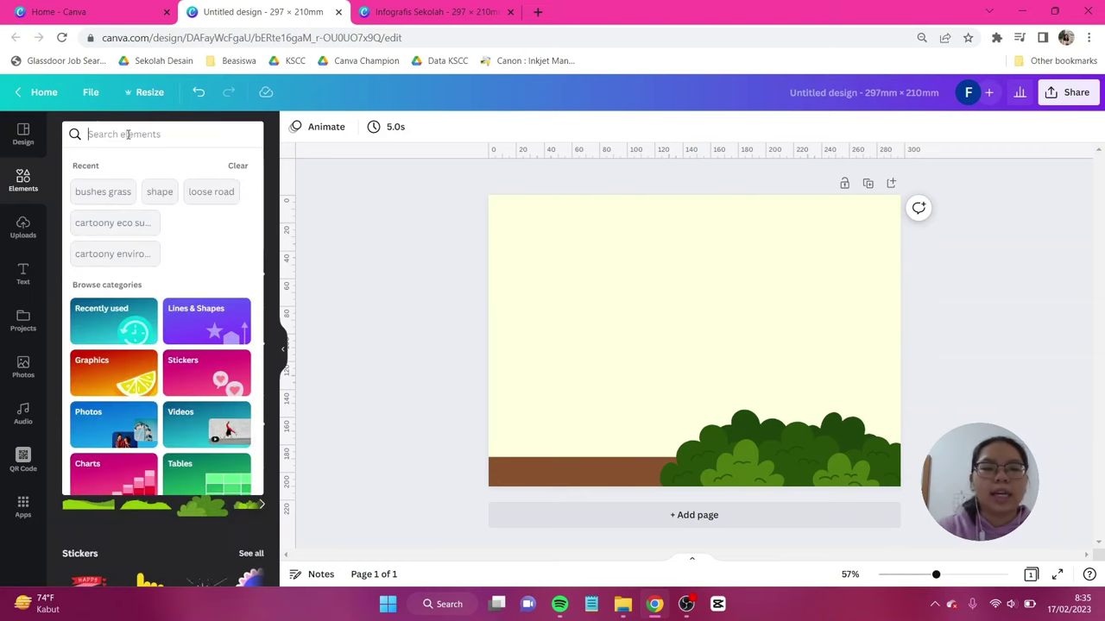
{"action": "type", "text": "tree"}
{"action": "key", "text": "Return"}
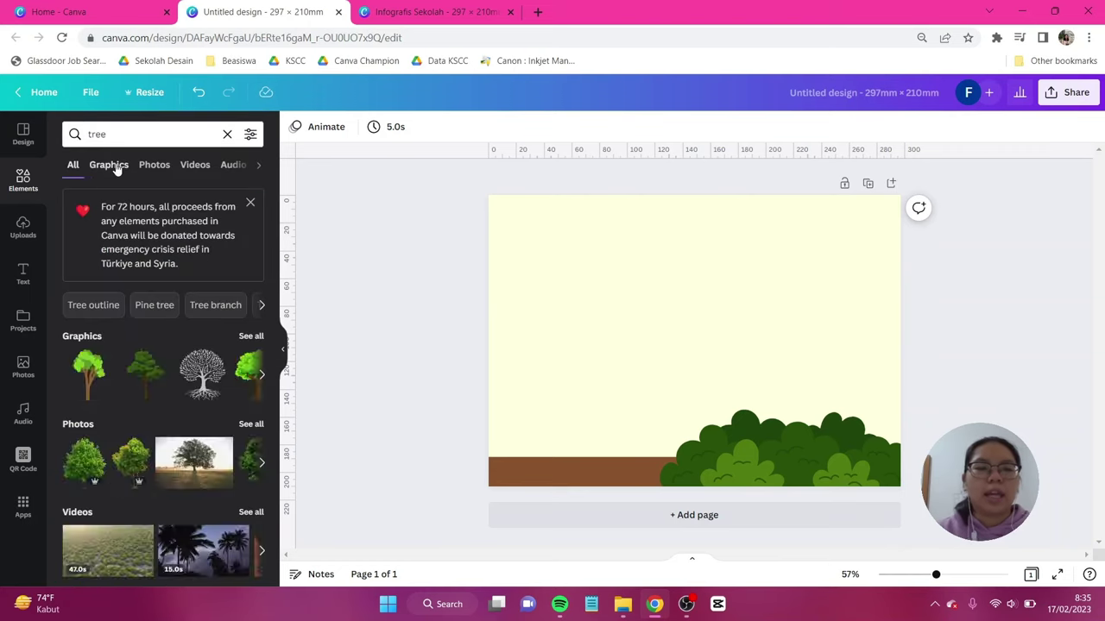
{"action": "left_click", "coordinate": [109, 164]}
{"action": "scroll", "coordinate": [164, 295], "scroll_direction": "down", "scroll_amount": 1}
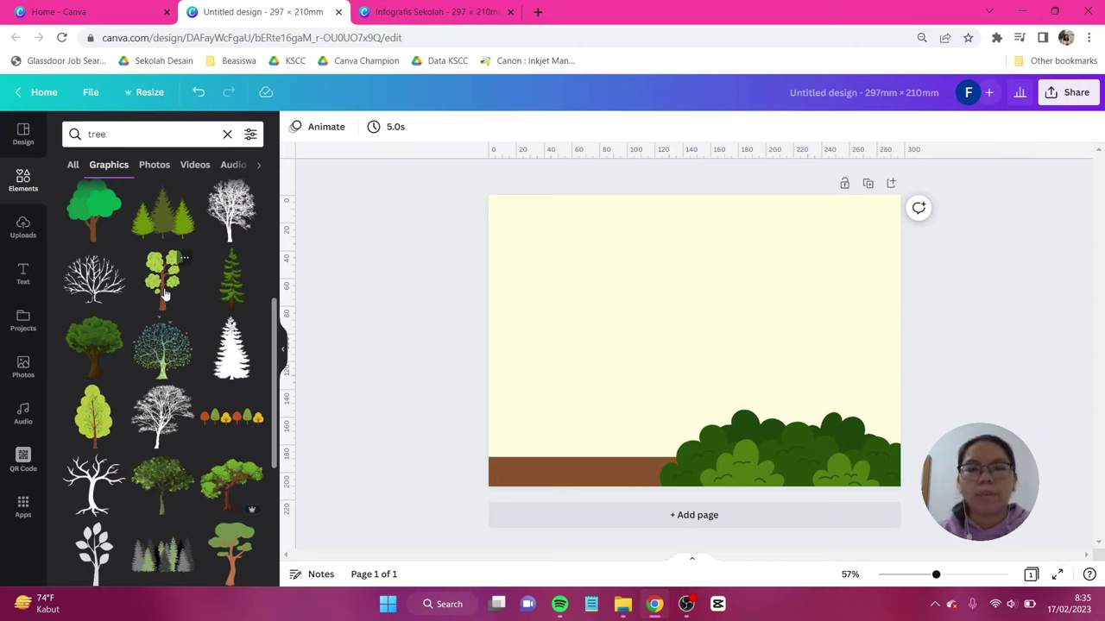
{"action": "scroll", "coordinate": [233, 341], "scroll_direction": "down", "scroll_amount": 3}
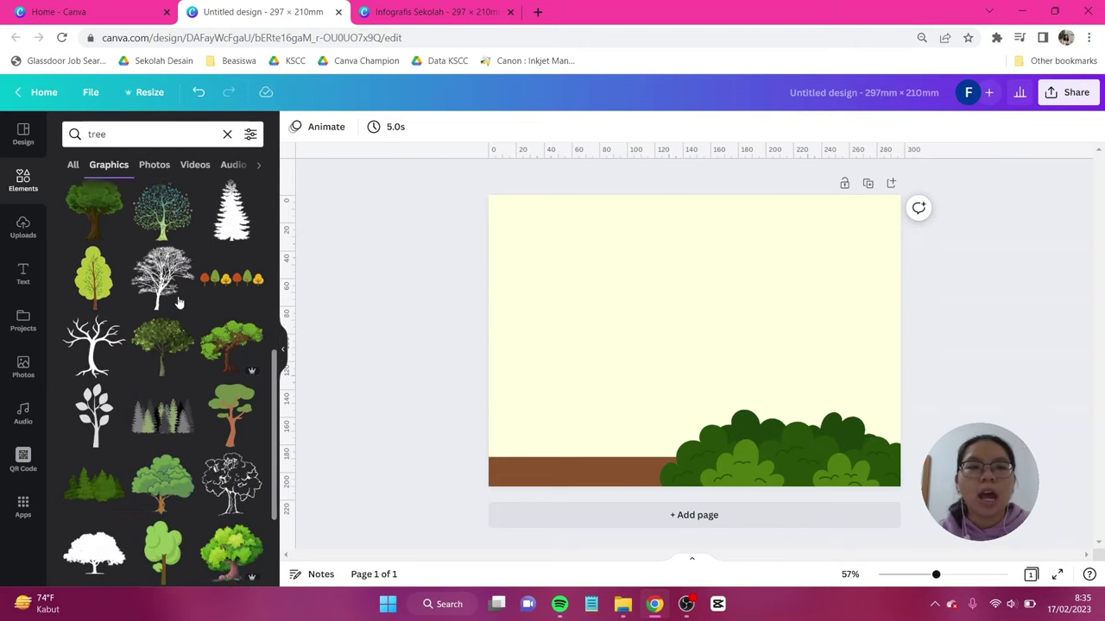
{"action": "left_click", "coordinate": [234, 341]}
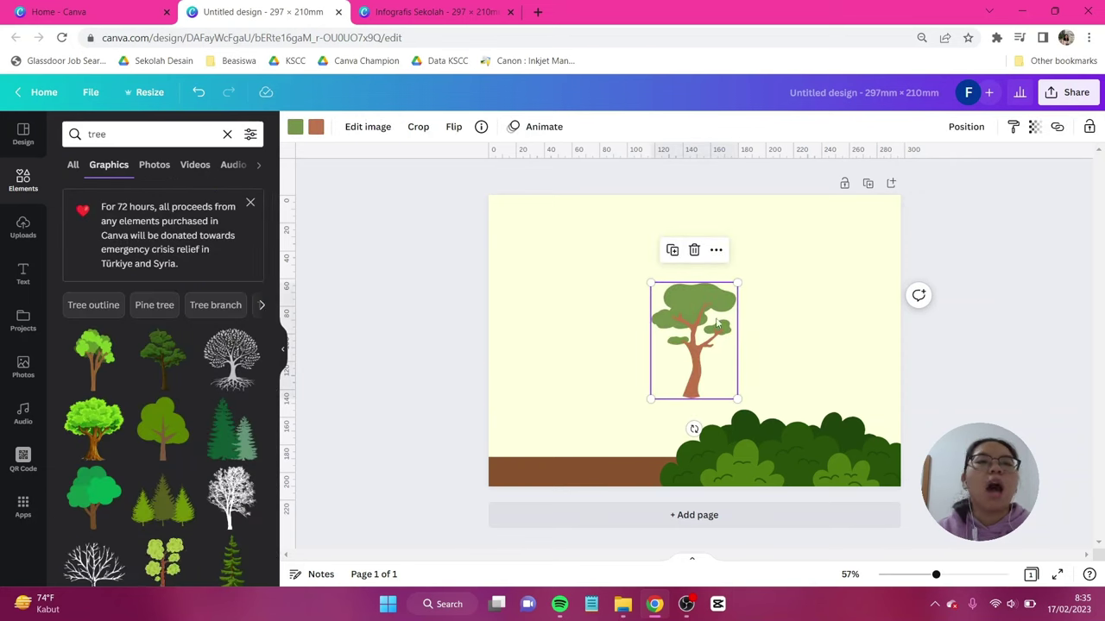
Recolour the tree's trunk to #88532D and its canopy to #20440C.
{"action": "left_click", "coordinate": [316, 128]}
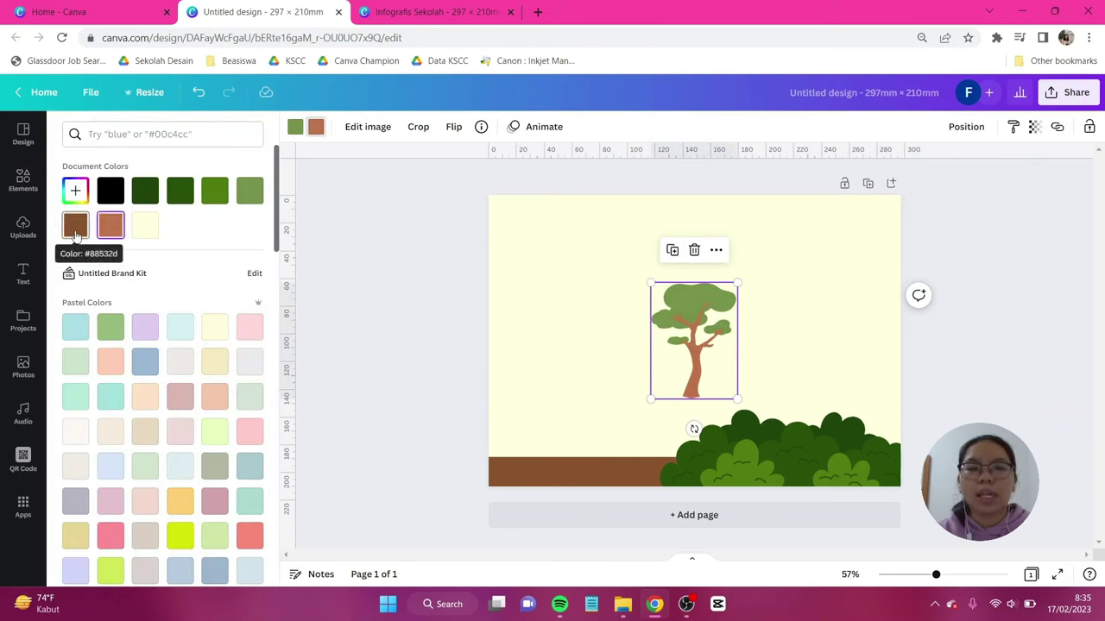
{"action": "left_click", "coordinate": [75, 227]}
{"action": "left_click", "coordinate": [296, 128]}
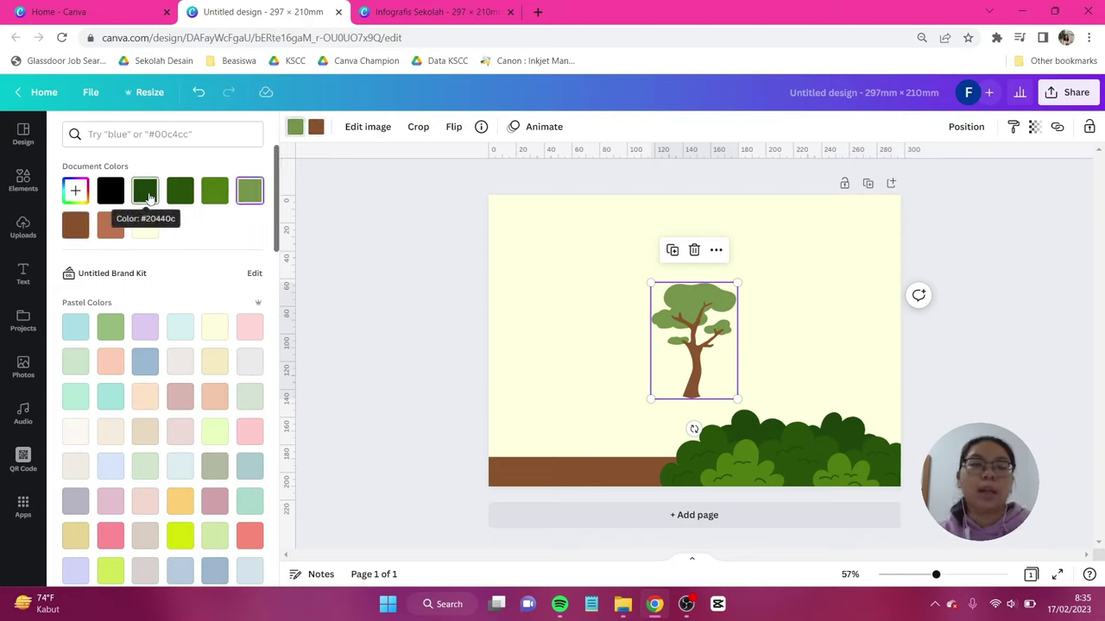
{"action": "left_click", "coordinate": [149, 197]}
Enlarge the tree, move it to the page's right edge and send it behind the bushes.
{"action": "left_click_drag", "start_coordinate": [737, 399], "coordinate": [783, 461]}
{"action": "left_click_drag", "start_coordinate": [723, 416], "coordinate": [865, 404]}
{"action": "left_click", "coordinate": [965, 127]}
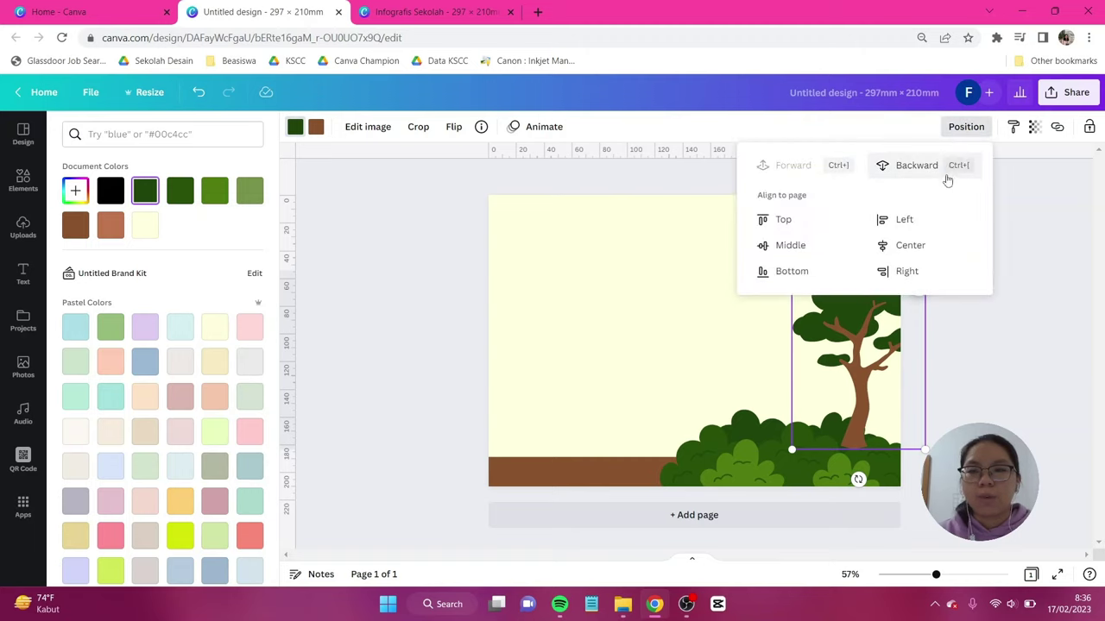
{"action": "left_click", "coordinate": [996, 362]}
Place a smaller copy of the tree on the ground at the page's left edge, partly cut off by the page border.
{"action": "left_click_drag", "start_coordinate": [873, 341], "coordinate": [532, 356]}
{"action": "left_click_drag", "start_coordinate": [573, 296], "coordinate": [551, 339]}
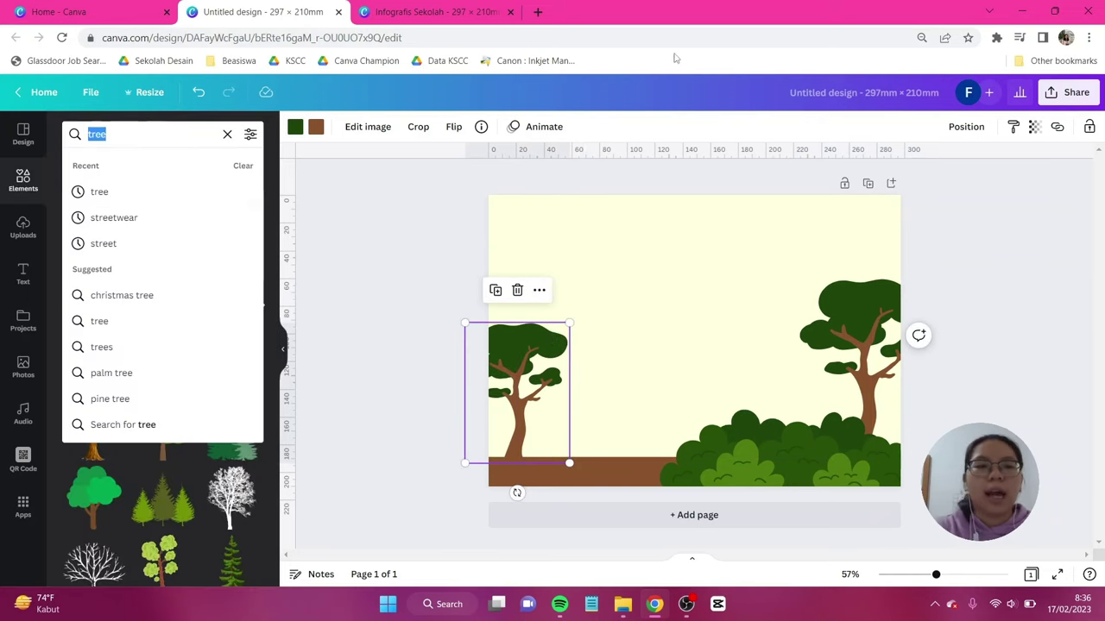
Search the graphics for "garden bench" and add the beige slatted wooden bench.
{"action": "type", "text": "gar"}
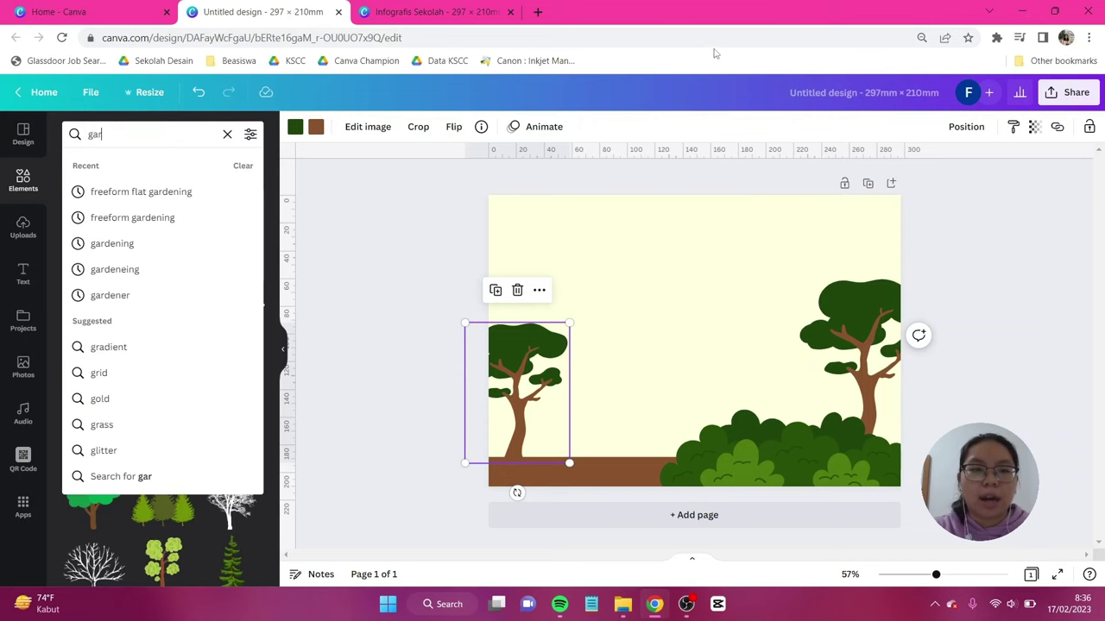
{"action": "type", "text": "den bench"}
{"action": "key", "text": "Return"}
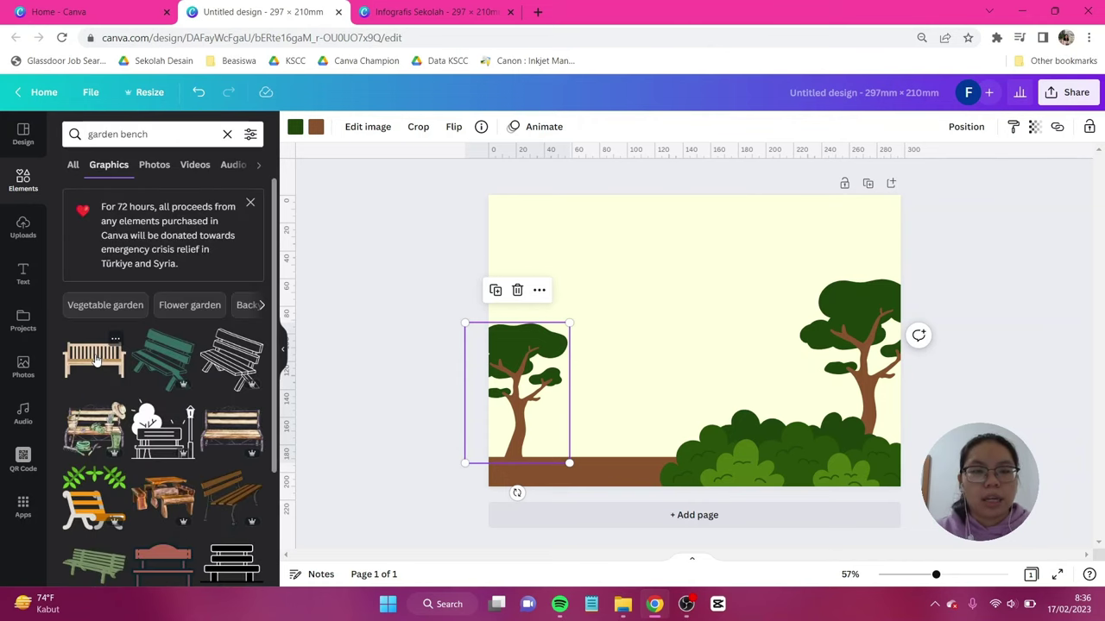
{"action": "left_click", "coordinate": [94, 355]}
Shrink the bench and stand it on the ground strip just right of the left tree.
{"action": "left_click_drag", "start_coordinate": [731, 329], "coordinate": [628, 422]}
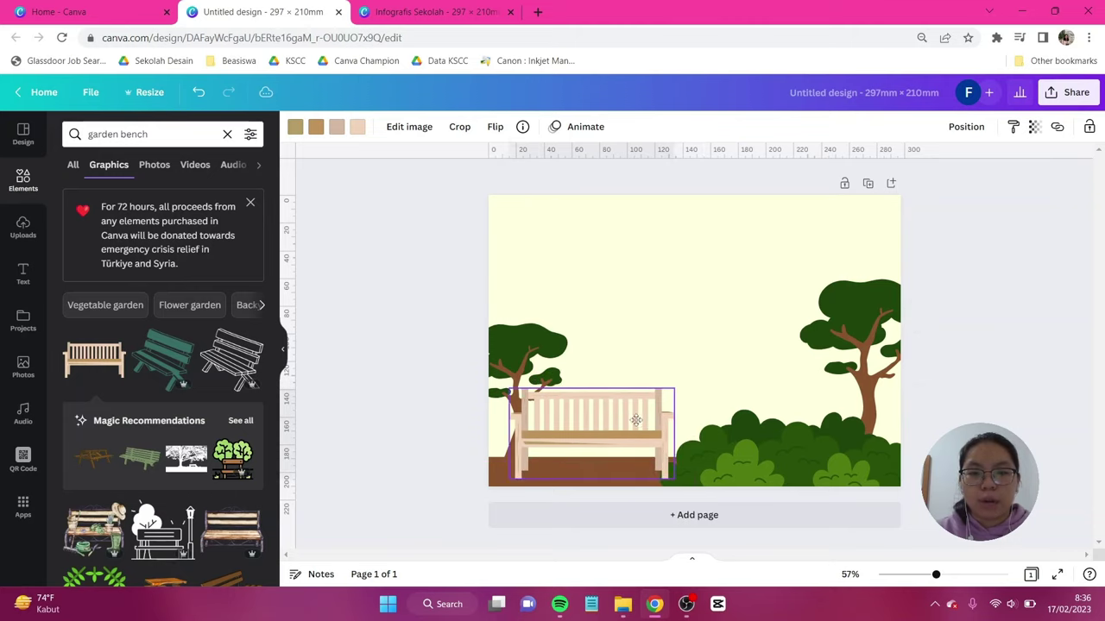
{"action": "left_click_drag", "start_coordinate": [673, 387], "coordinate": [599, 434]}
{"action": "left_click_drag", "start_coordinate": [561, 465], "coordinate": [588, 445]}
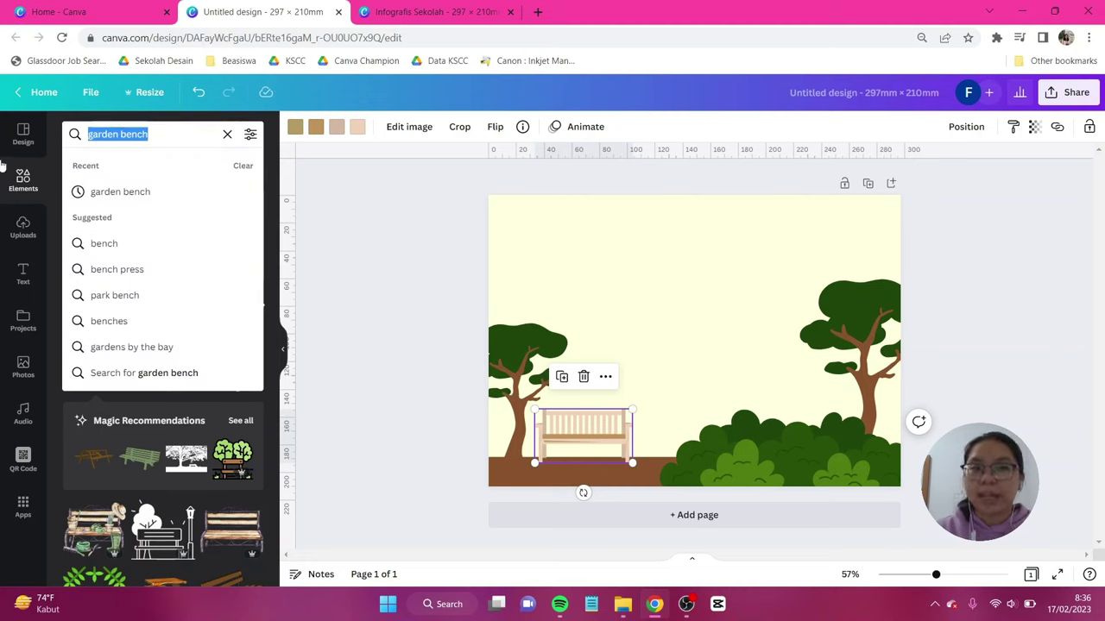
Search the graphics for "freeform flat gardening".
{"action": "left_click", "coordinate": [118, 134]}
{"action": "key", "text": "BackSpace"}
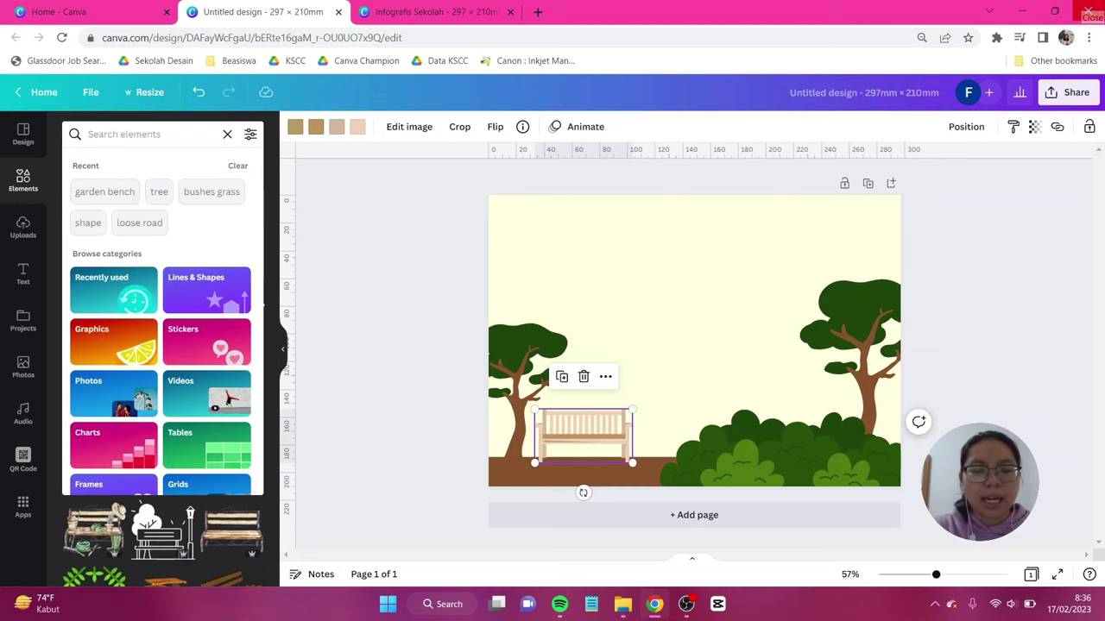
{"action": "type", "text": "freefo"}
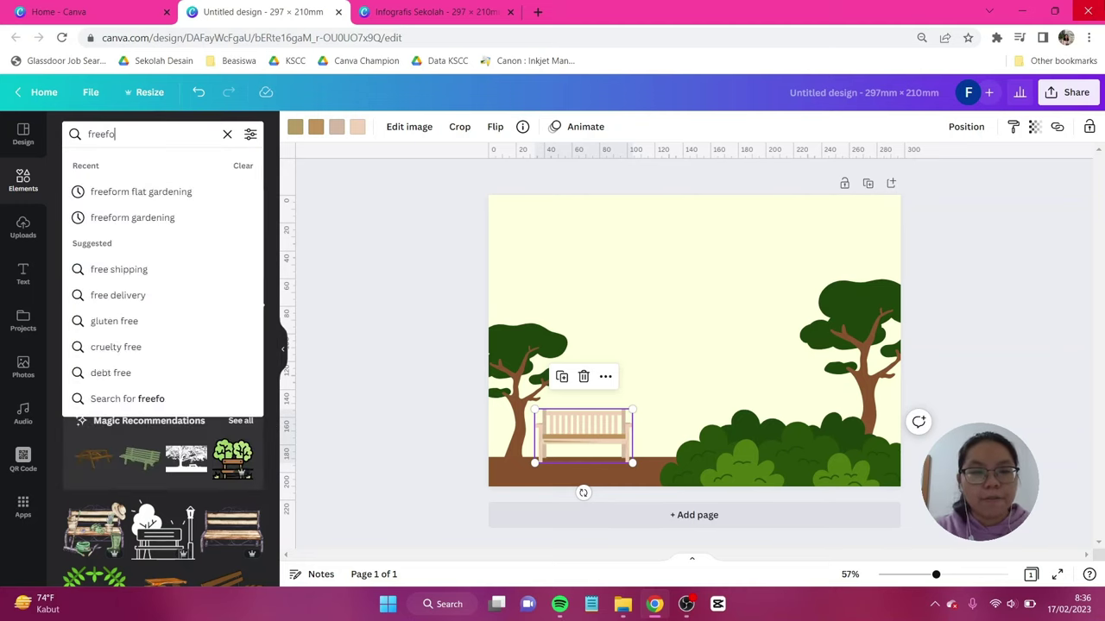
{"action": "type", "text": "rm flat gar"}
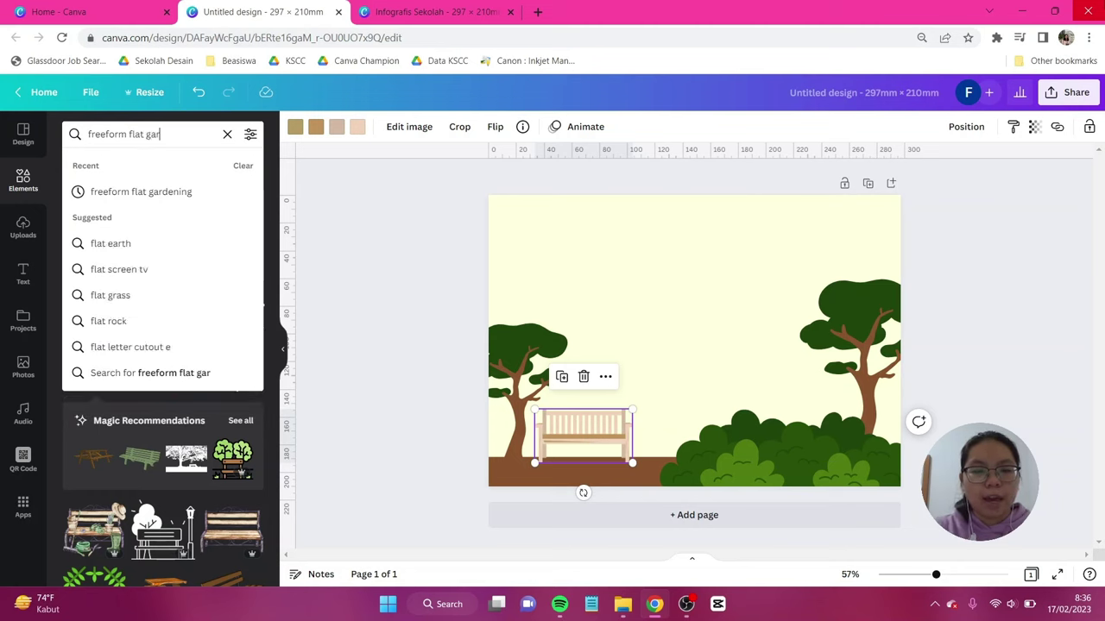
{"action": "type", "text": "dening"}
{"action": "key", "text": "Return"}
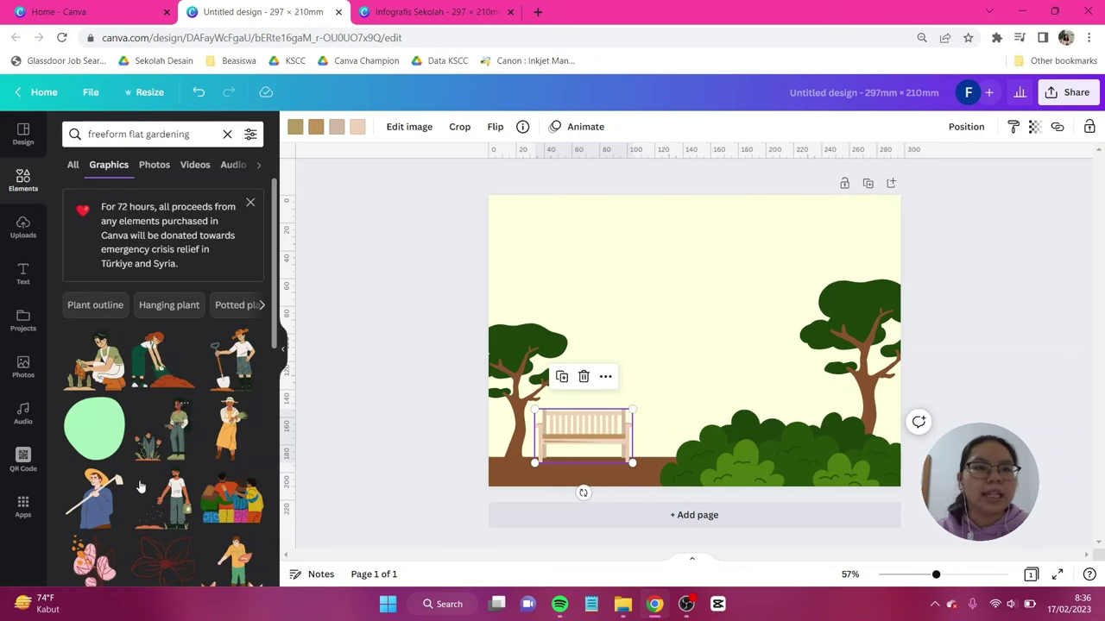
Open the collection that contains the illustration of a man harvesting carrots and browse its graphics.
{"action": "left_click", "coordinate": [117, 343]}
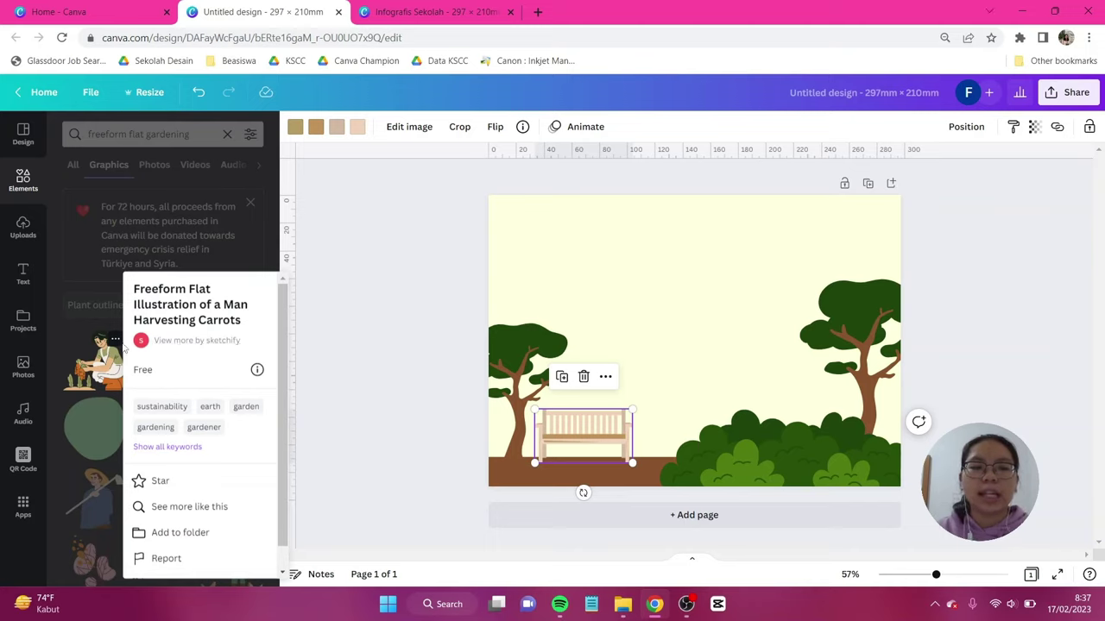
{"action": "scroll", "coordinate": [197, 396], "scroll_direction": "down", "scroll_amount": 1}
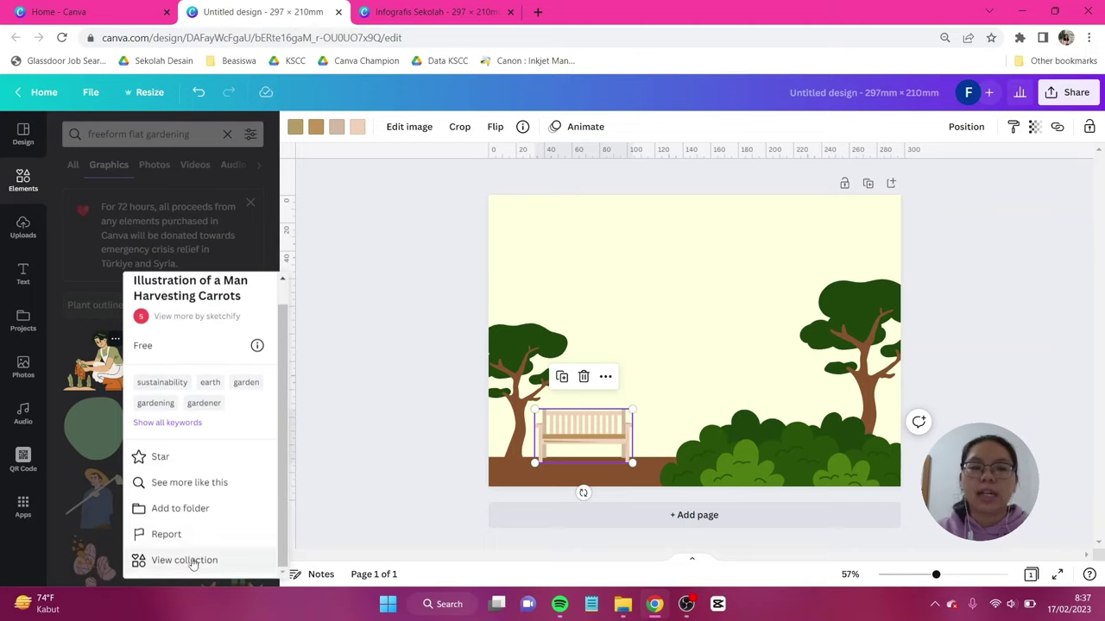
{"action": "key", "text": "Escape"}
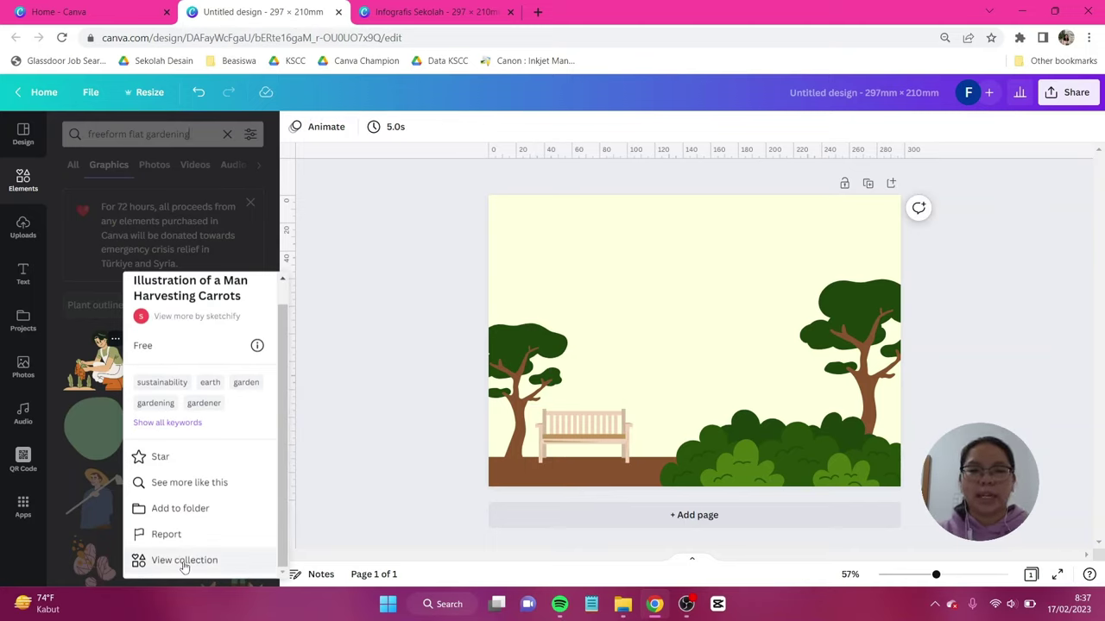
{"action": "left_click", "coordinate": [183, 561]}
{"action": "left_click", "coordinate": [109, 165]}
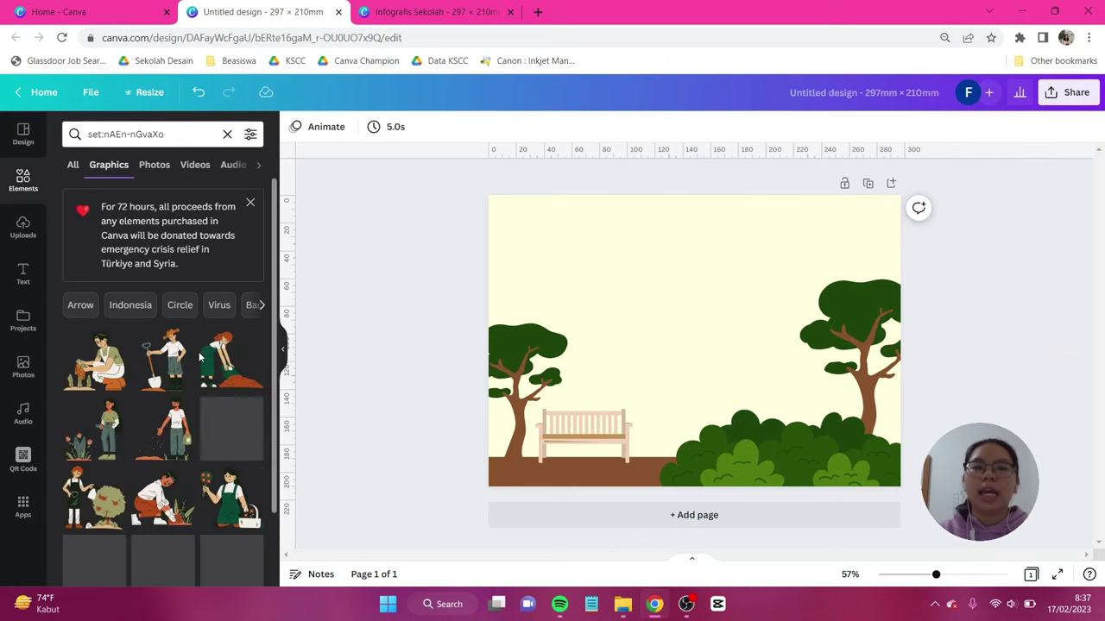
{"action": "scroll", "coordinate": [198, 351], "scroll_direction": "down", "scroll_amount": 2}
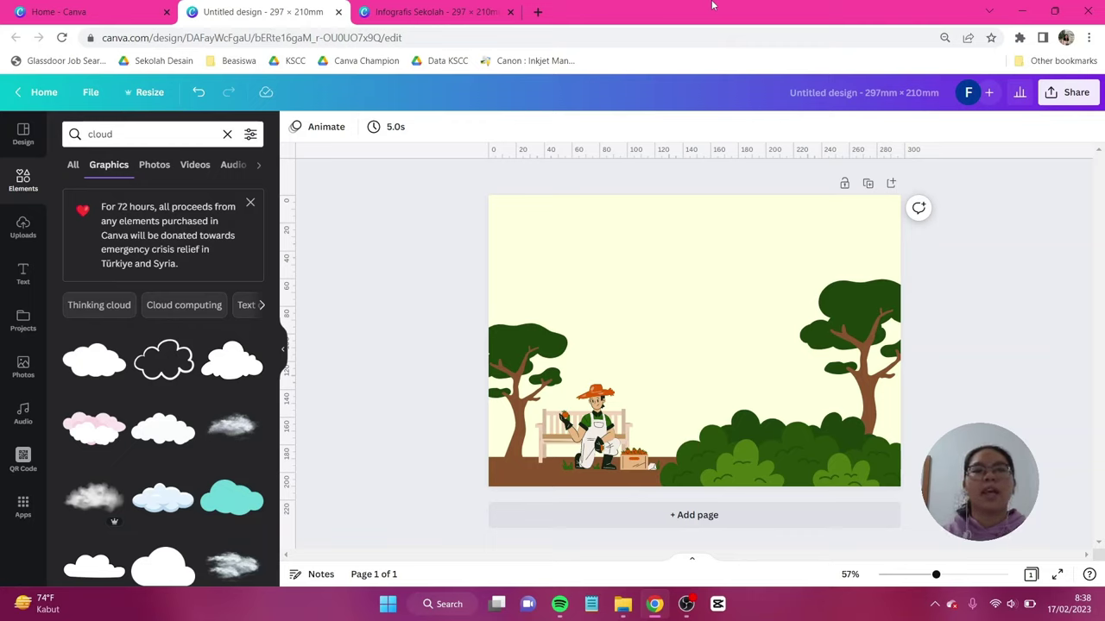
Add the wide light-blue cloud from the cloud graphics and recolour its blue shading black.
{"action": "scroll", "coordinate": [108, 431], "scroll_direction": "down", "scroll_amount": 5}
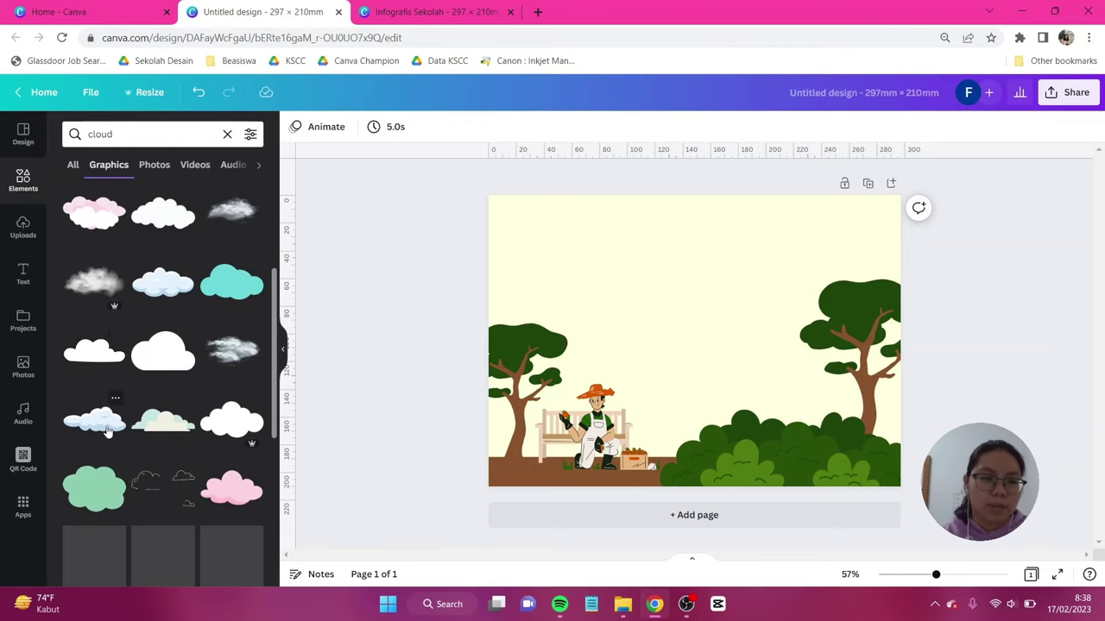
{"action": "left_click", "coordinate": [108, 428]}
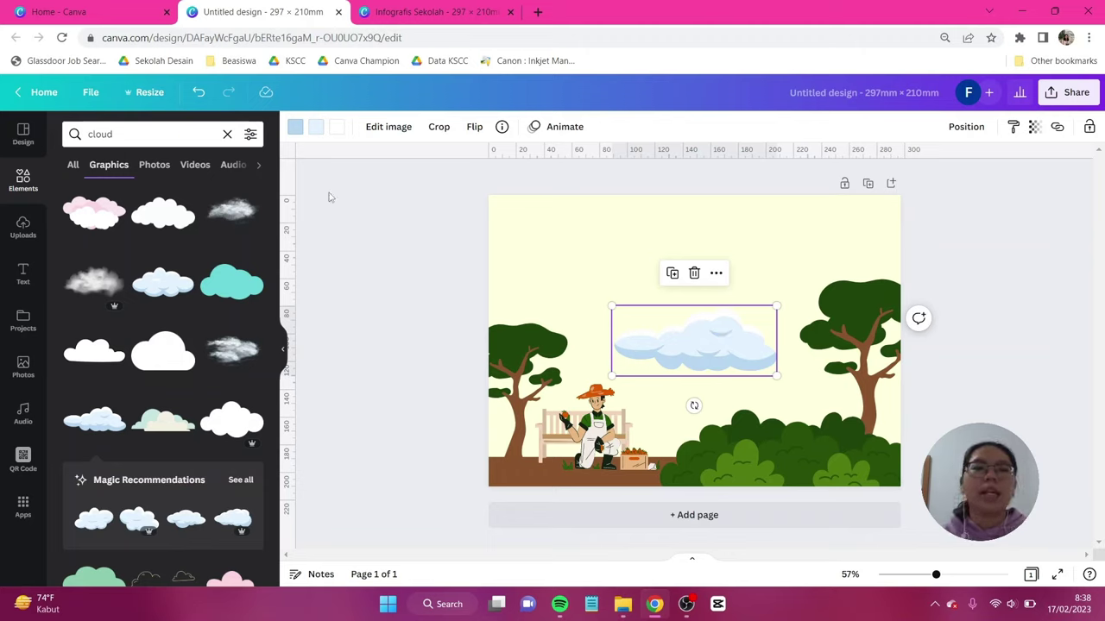
{"action": "left_click", "coordinate": [294, 126]}
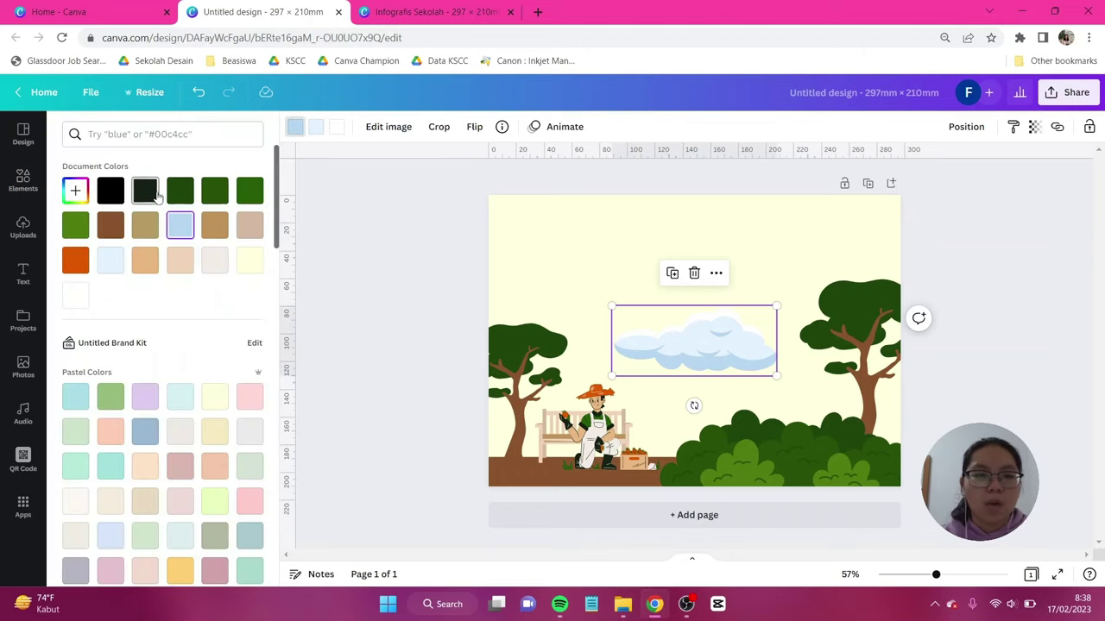
{"action": "left_click", "coordinate": [110, 190]}
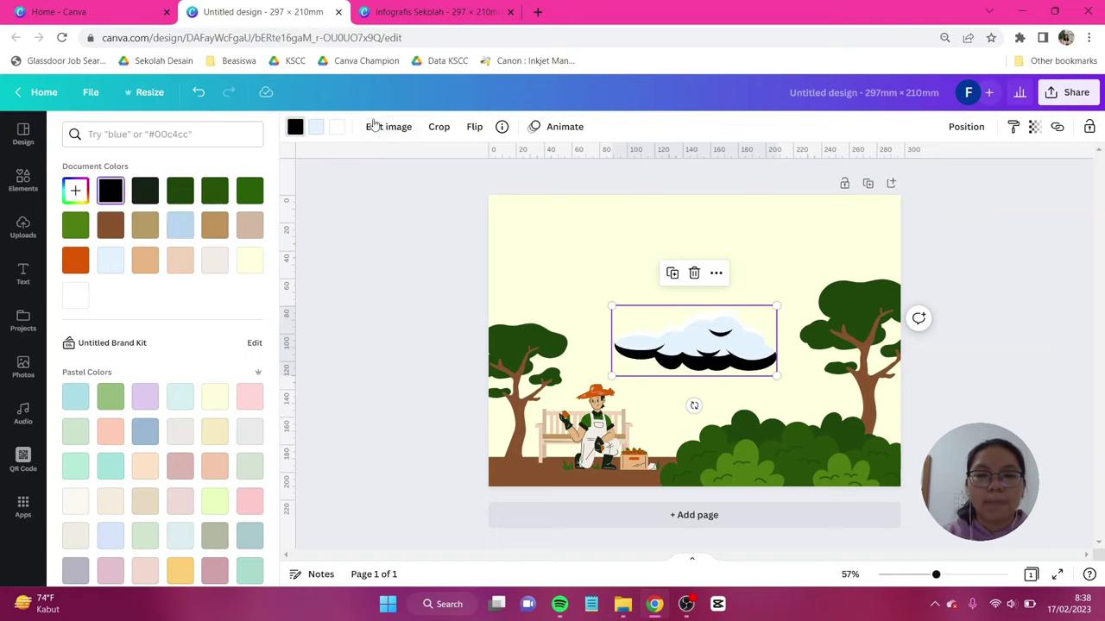
Set the cloud's transparency to 11, then shrink it slightly and place it at the page's left edge above the tree.
{"action": "left_click", "coordinate": [1035, 128]}
{"action": "left_click_drag", "start_coordinate": [926, 181], "coordinate": [924, 181]}
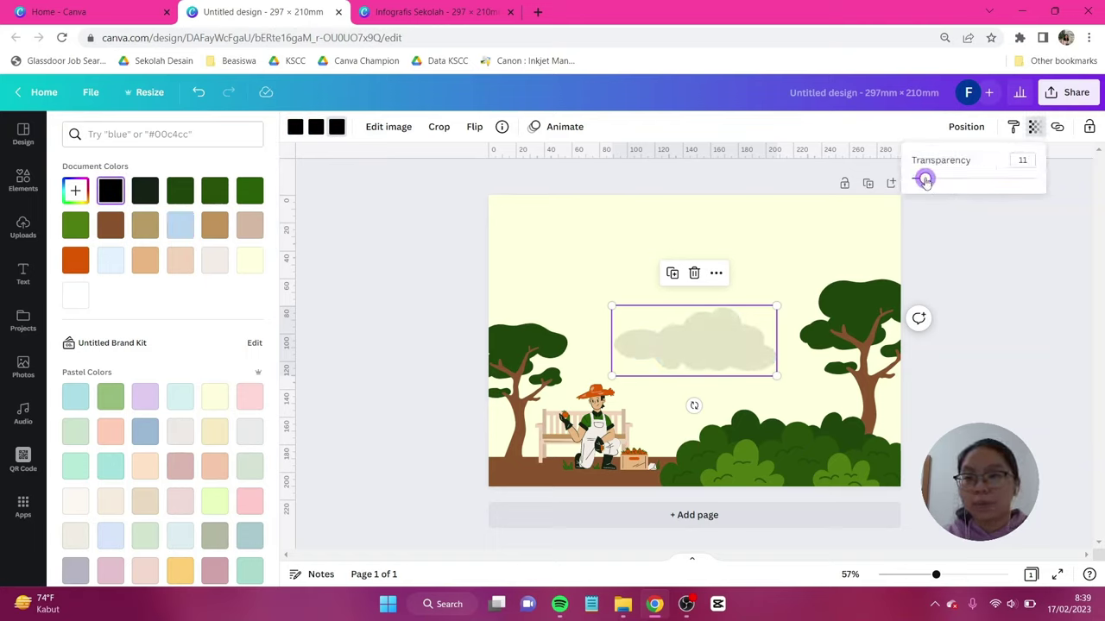
{"action": "left_click_drag", "start_coordinate": [737, 343], "coordinate": [567, 264]}
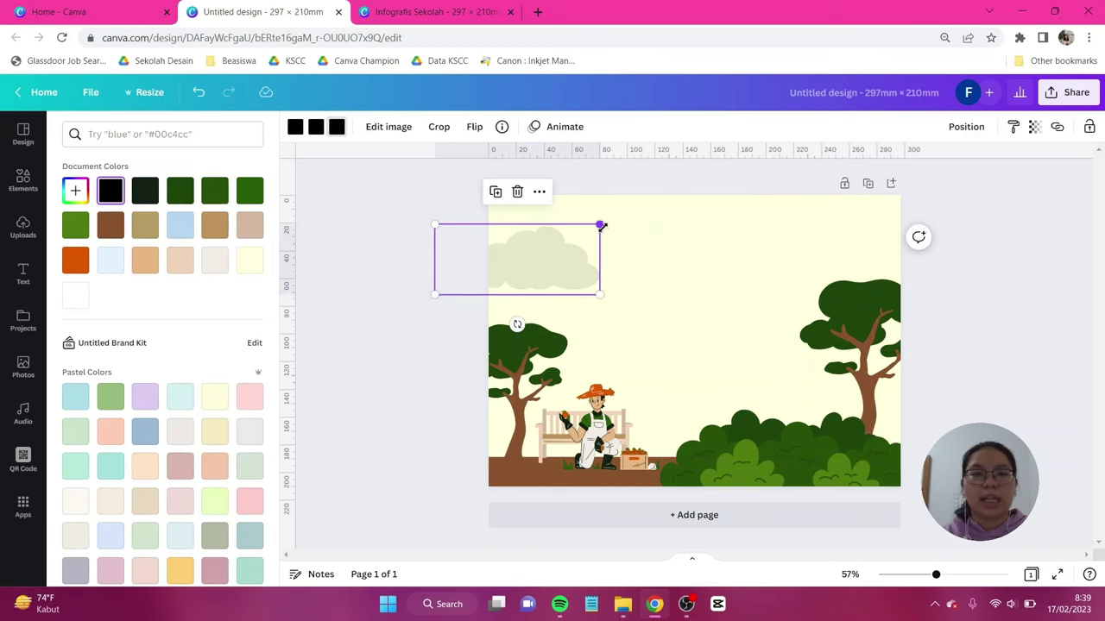
{"action": "left_click_drag", "start_coordinate": [602, 226], "coordinate": [578, 234]}
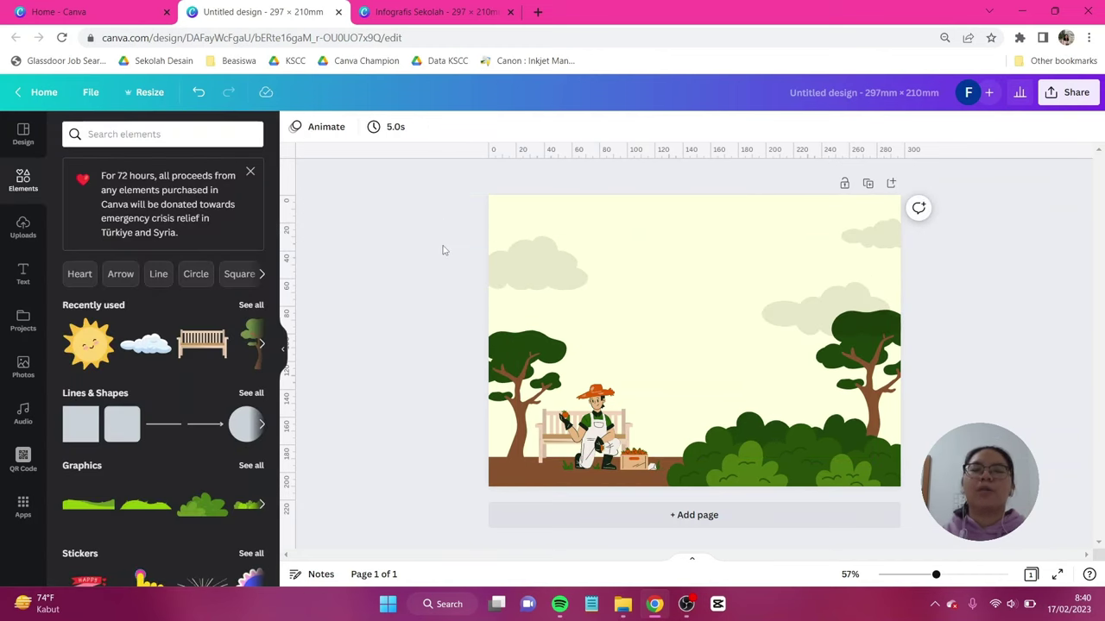
Search the graphics for "sun" and add the smiling yellow sun with pointed rays.
{"action": "left_click", "coordinate": [167, 123]}
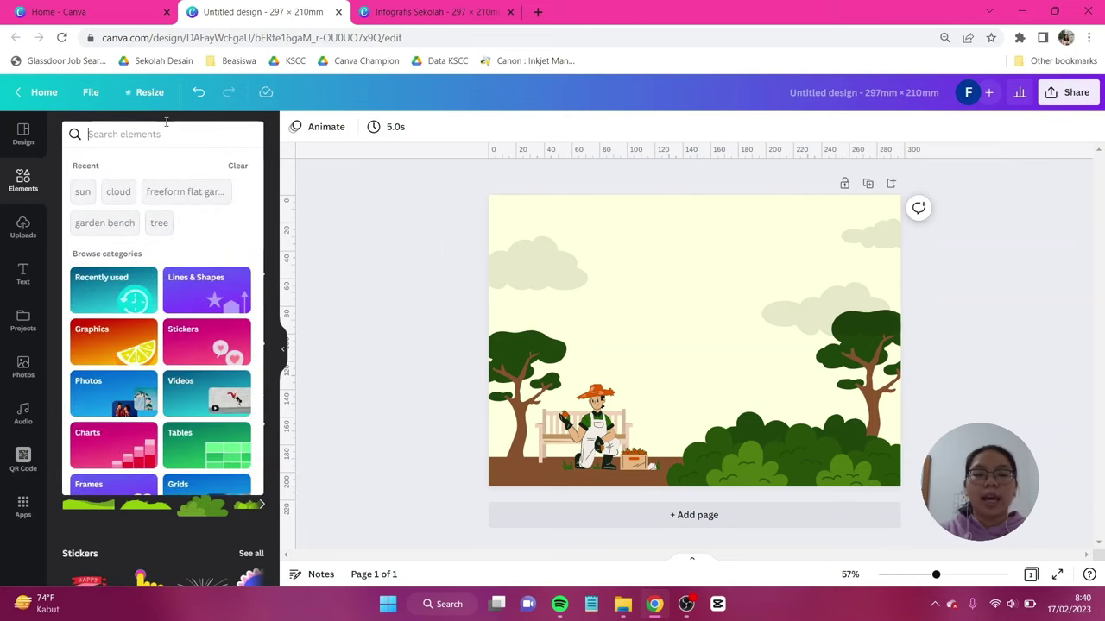
{"action": "type", "text": "sun"}
{"action": "key", "text": "Return"}
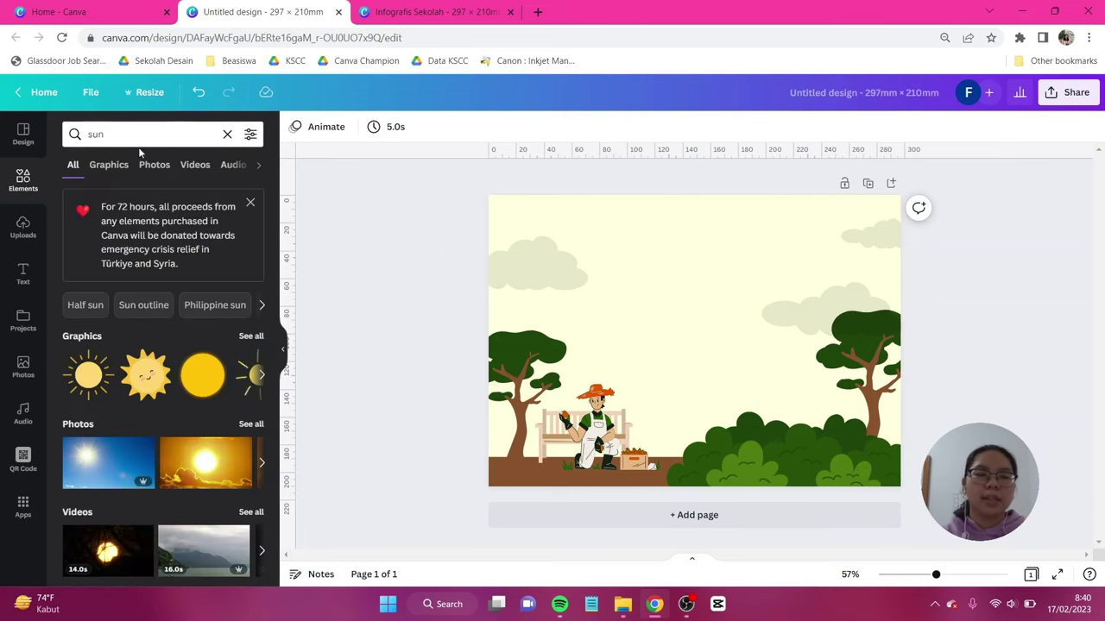
{"action": "left_click", "coordinate": [123, 170]}
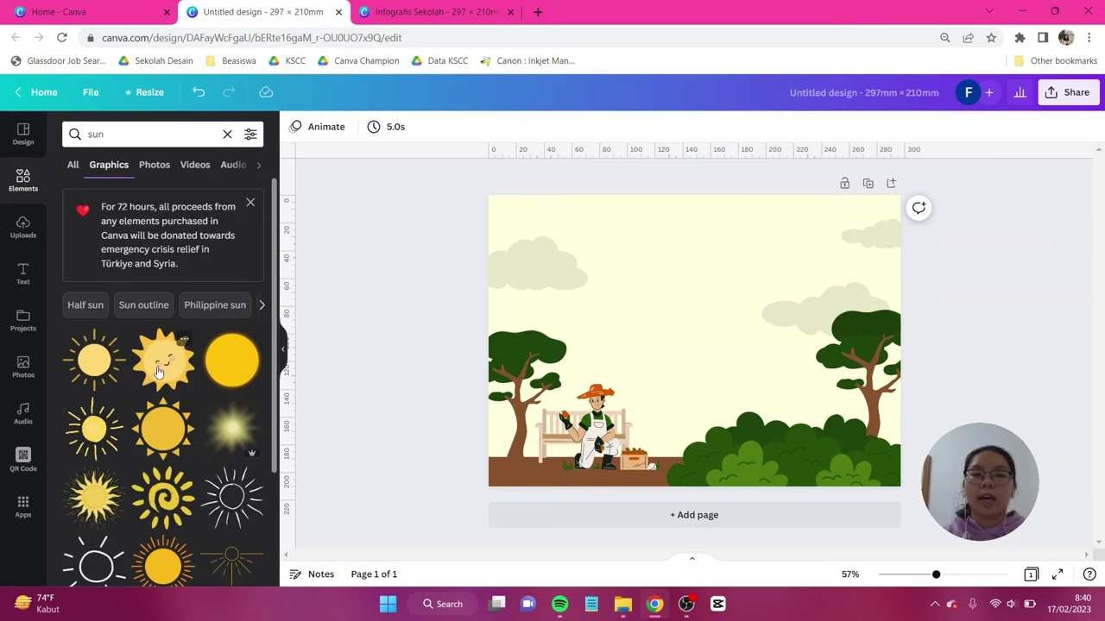
{"action": "left_click", "coordinate": [164, 358]}
Tilt the sun slightly and place it over the cloud in the page's upper-left corner.
{"action": "mouse_move", "coordinate": [693, 429]}
{"action": "left_mouse_down"}
{"action": "mouse_move", "coordinate": [713, 453]}
{"action": "mouse_move", "coordinate": [676, 426]}
{"action": "left_mouse_up"}
{"action": "left_click_drag", "start_coordinate": [763, 295], "coordinate": [564, 254]}
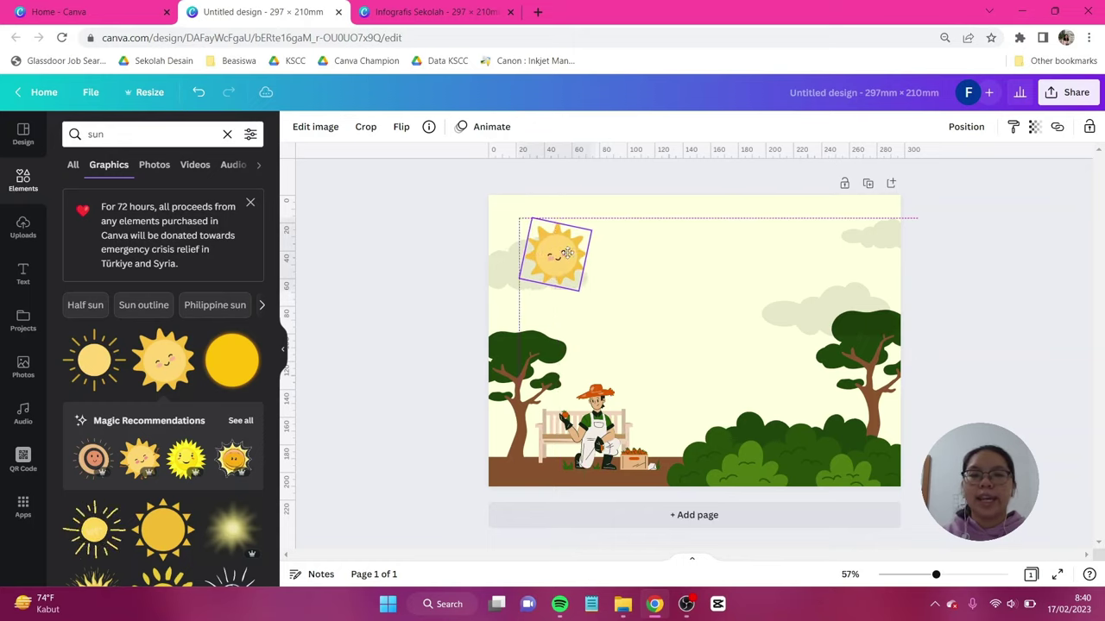
{"action": "left_click", "coordinate": [410, 349]}
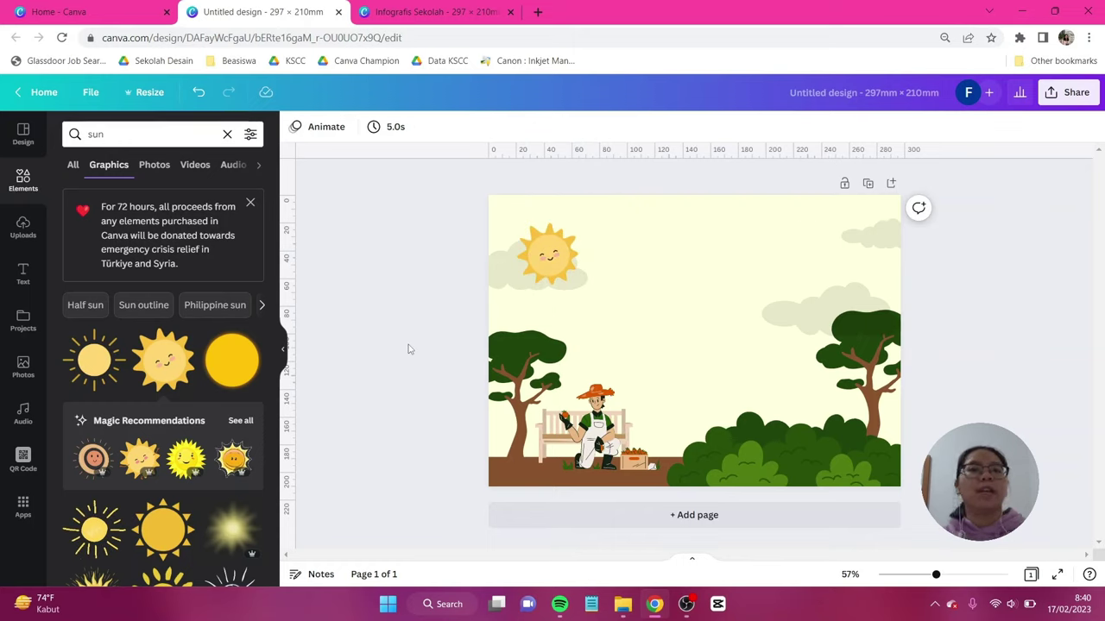
Add a heading that reads "3 Cara Mudah".
{"action": "left_click", "coordinate": [22, 274]}
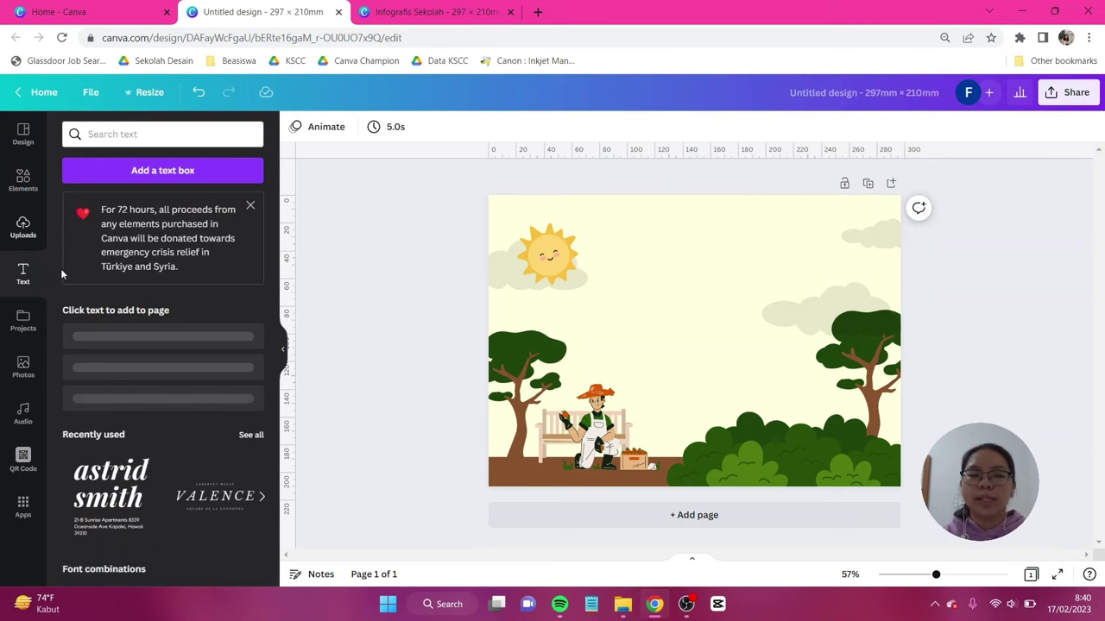
{"action": "left_click", "coordinate": [141, 345]}
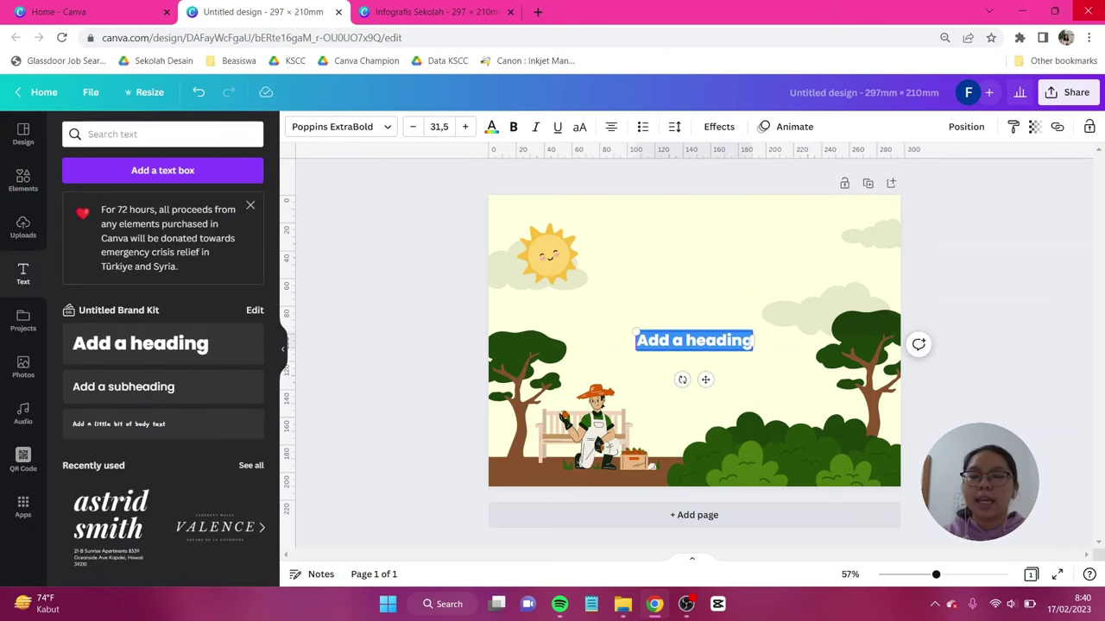
{"action": "type", "text": "3 C"}
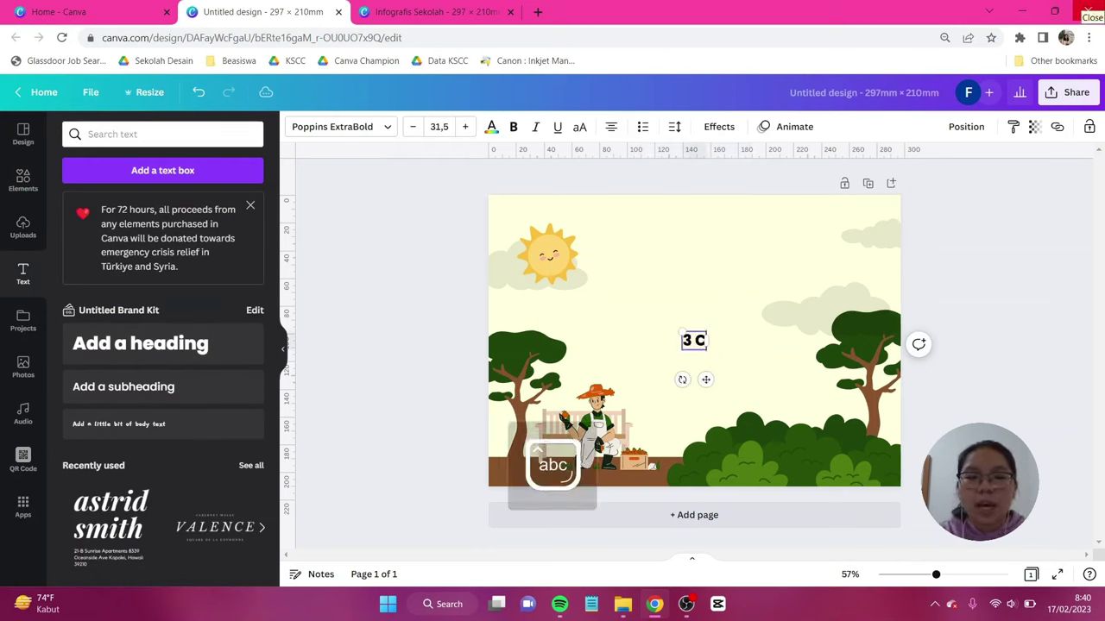
{"action": "type", "text": "ara Mudah"}
Change the "3 Cara Mudah" heading's font to Le Petit Cochon and its text colour to the very dark green document colour.
{"action": "key", "text": "ctrl+a"}
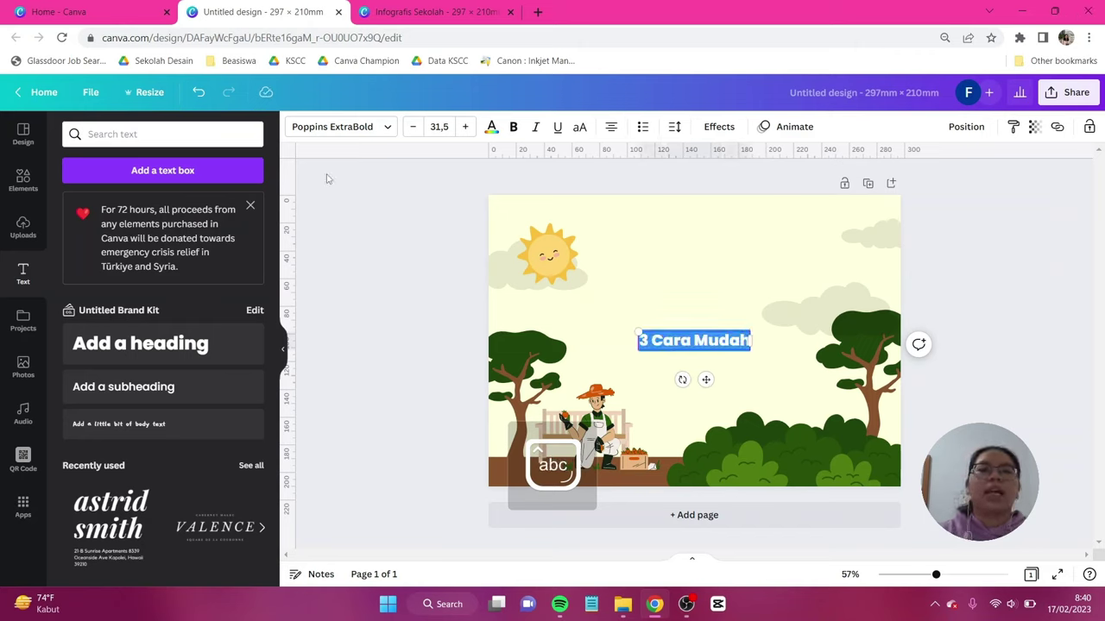
{"action": "left_click", "coordinate": [343, 134]}
{"action": "left_click", "coordinate": [197, 135]}
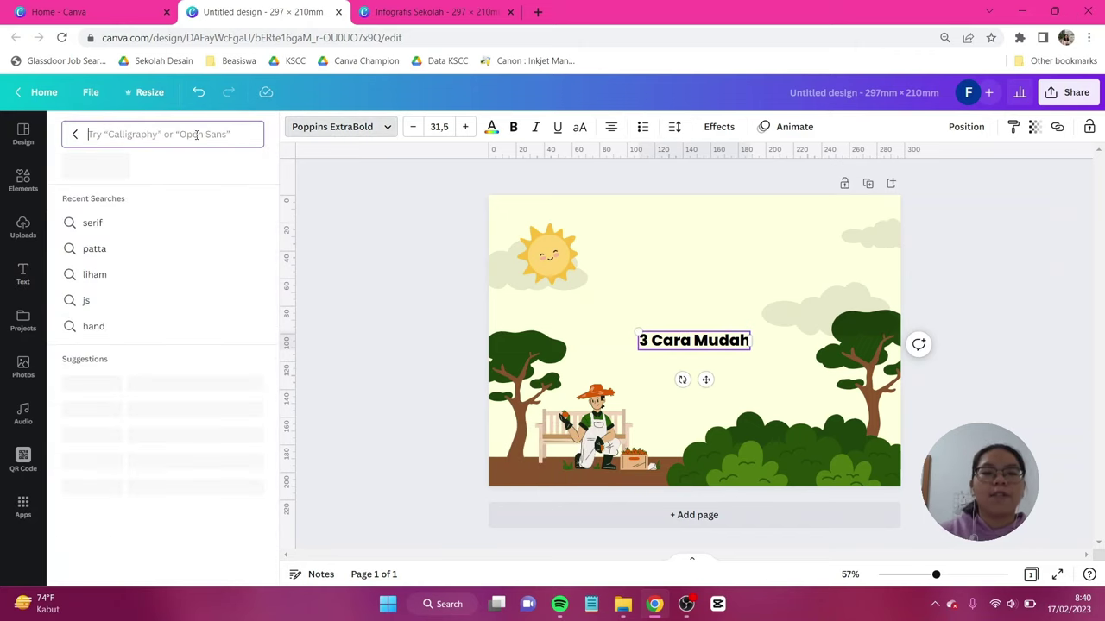
{"action": "type", "text": "le petit"}
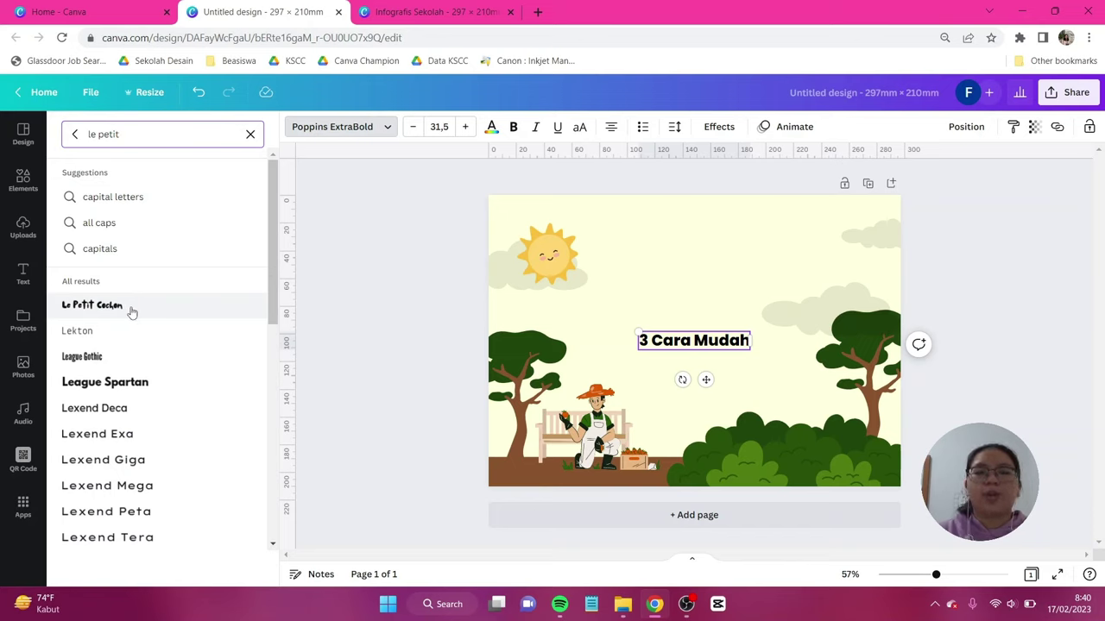
{"action": "left_click", "coordinate": [129, 308]}
{"action": "left_click", "coordinate": [491, 127]}
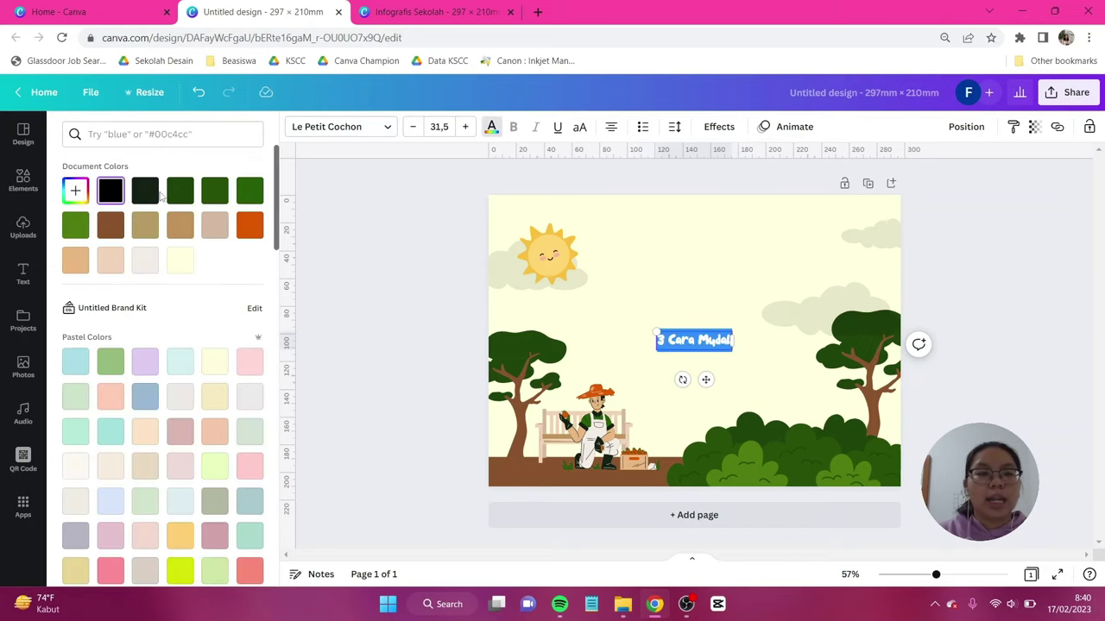
{"action": "left_click", "coordinate": [152, 196]}
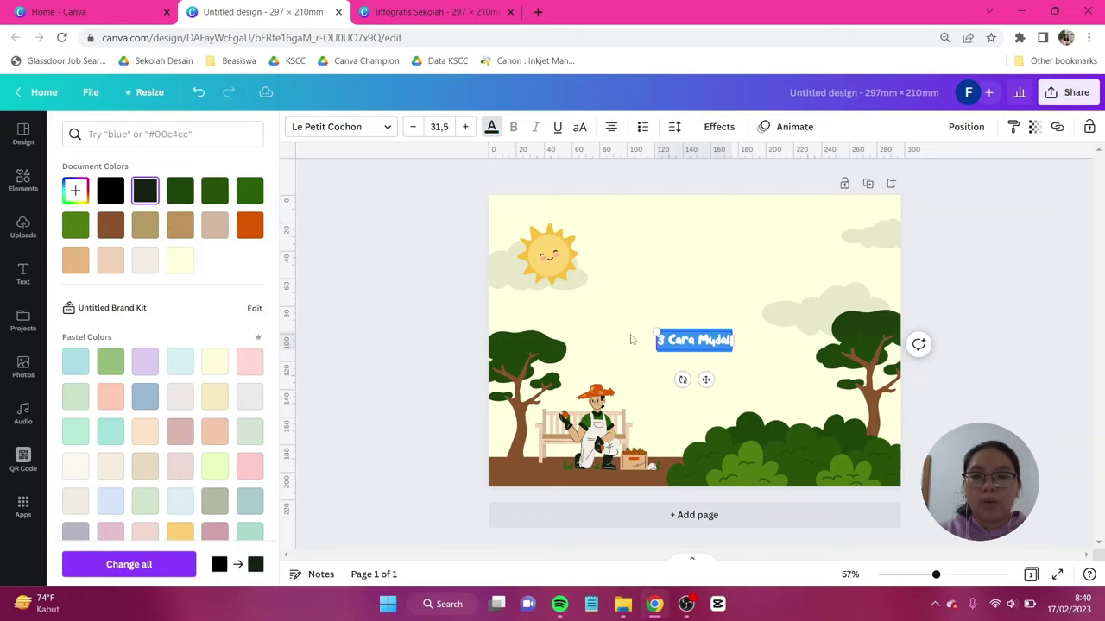
Enlarge the "3 Cara Mudah" heading to about size 61 and move it to the upper middle of the page.
{"action": "left_click_drag", "start_coordinate": [733, 353], "coordinate": [766, 375]}
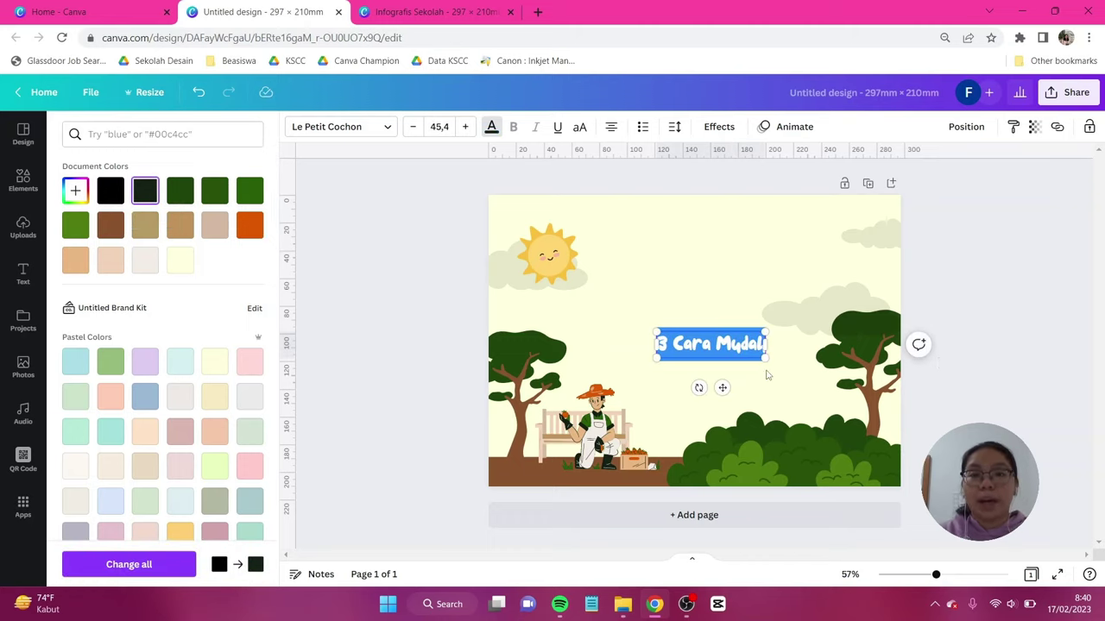
{"action": "left_click", "coordinate": [979, 386]}
{"action": "left_click_drag", "start_coordinate": [735, 331], "coordinate": [718, 256]}
Duplicate the heading, place the copy below it and change the copy's text to "Selamatkan Bumi".
{"action": "key", "text": "ctrl+d"}
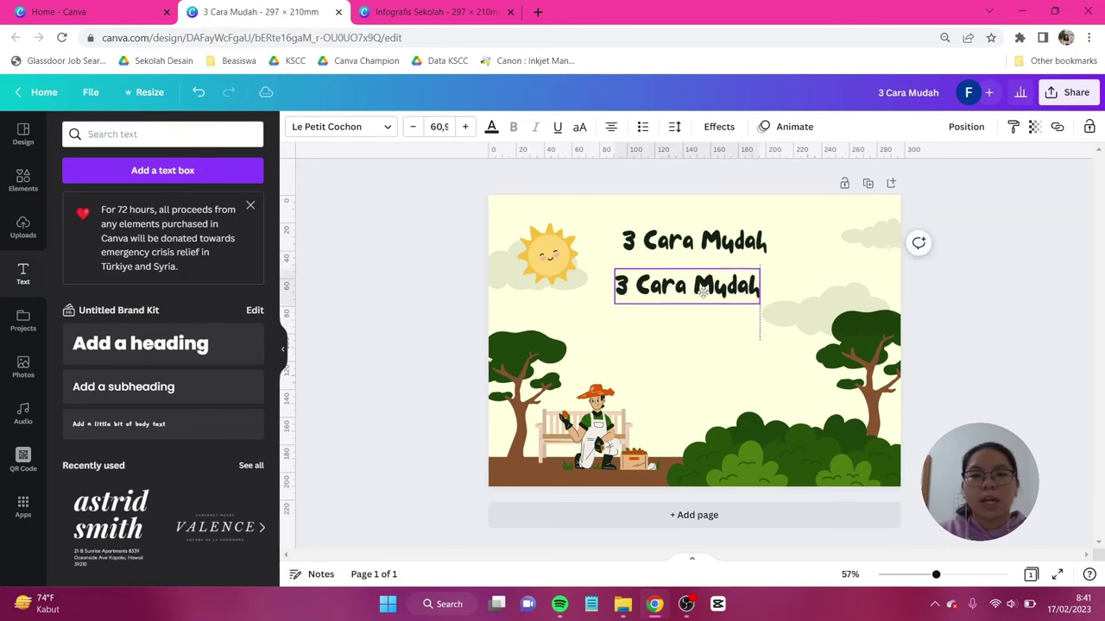
{"action": "double_click", "coordinate": [729, 292]}
{"action": "key", "text": "Caps_Lock"}
{"action": "type", "text": "Selam"}
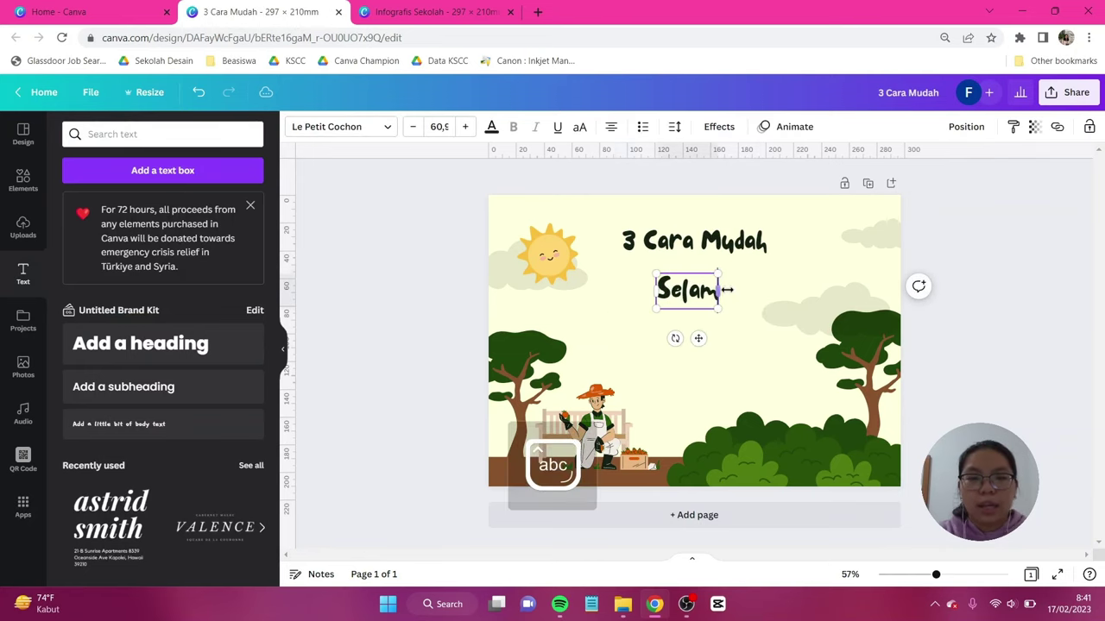
{"action": "type", "text": "atkan Bum"}
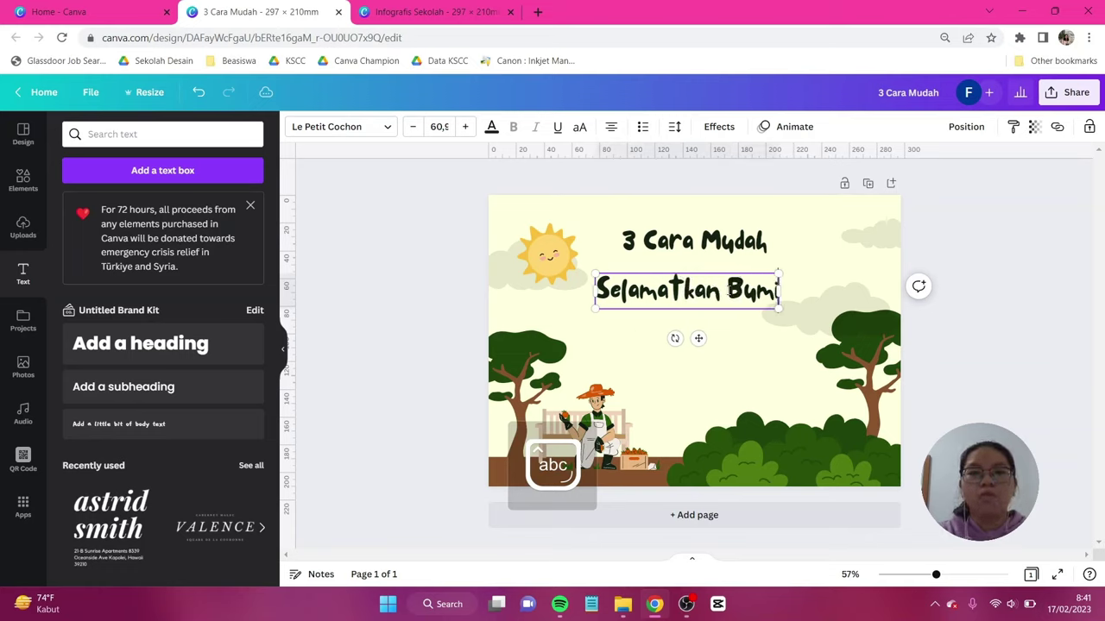
Enlarge "3 Cara Mudah" to about size 81 and tuck the "Selamatkan Bumi" line closely beneath it.
{"action": "left_click", "coordinate": [691, 244]}
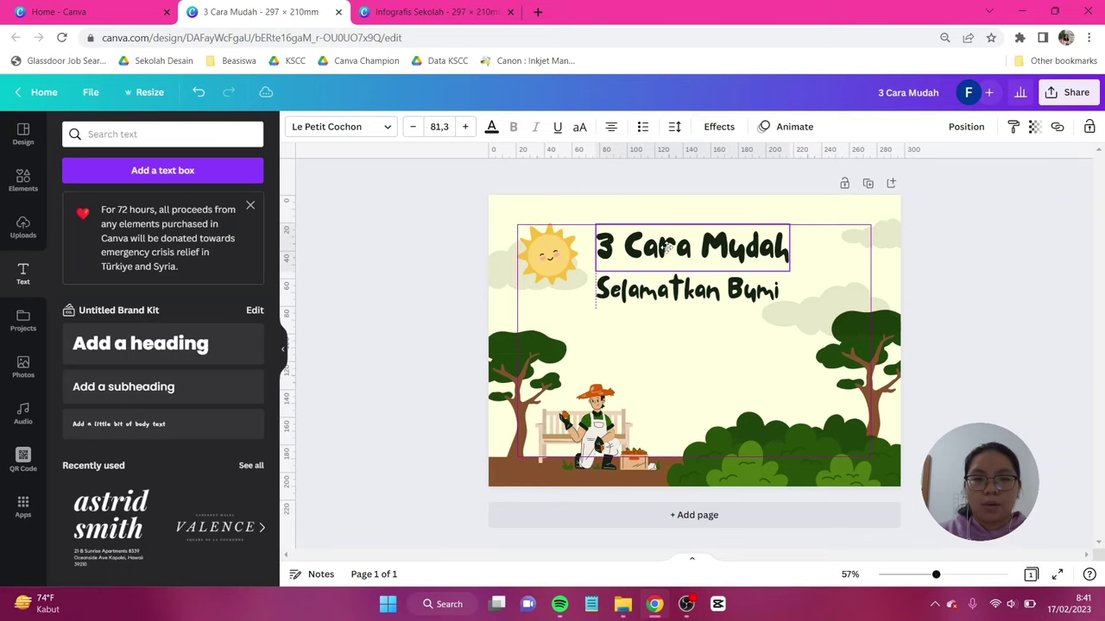
{"action": "left_click", "coordinate": [690, 291]}
{"action": "left_click_drag", "start_coordinate": [691, 292], "coordinate": [691, 285]}
Scale both title lines, "3 Cara Mudah" and "Selamatkan Bumi", up slightly together.
{"action": "left_click", "coordinate": [690, 246], "text": "shift"}
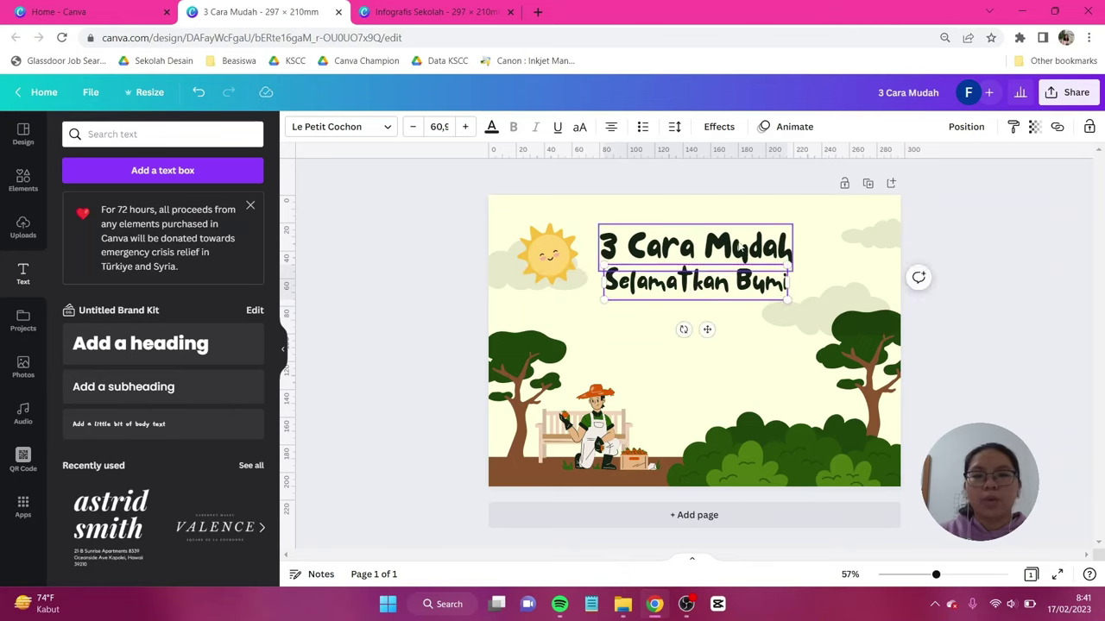
{"action": "left_click_drag", "start_coordinate": [790, 298], "coordinate": [796, 303]}
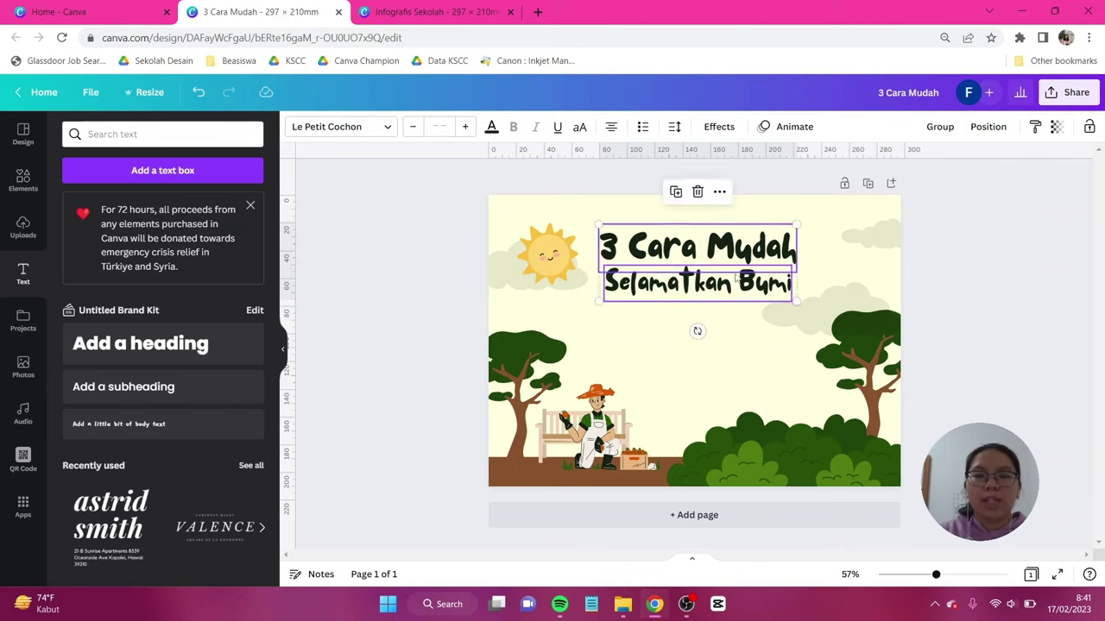